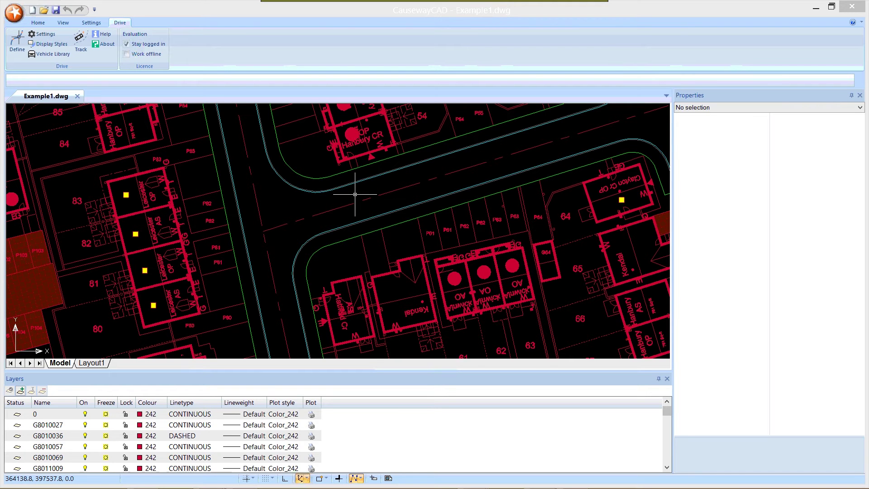
- Start a new swept path for the DB 32 Fire Appliance at 5.0/2.5 kph
left_click(122, 23)
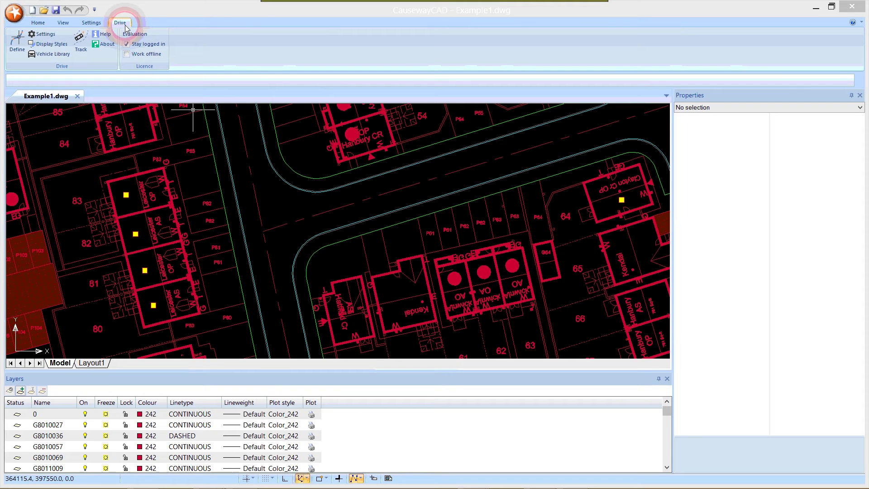
left_click(15, 46)
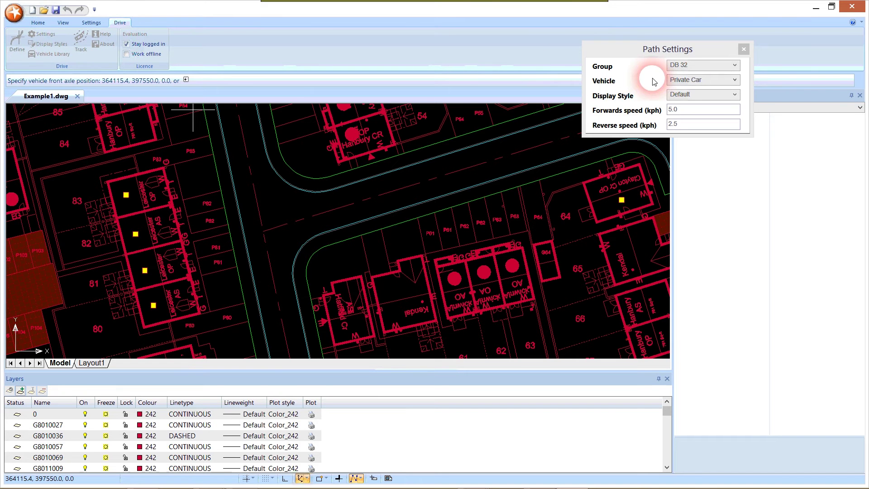
left_click(692, 66)
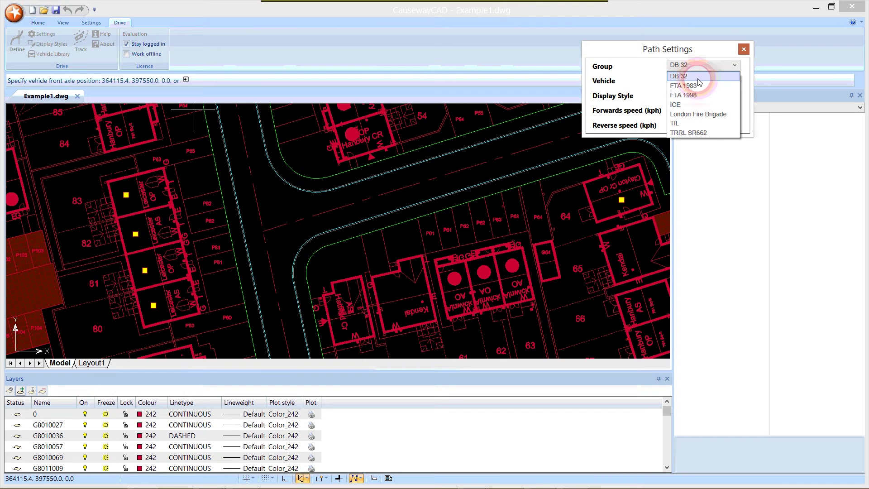
left_click(697, 77)
left_click(700, 80)
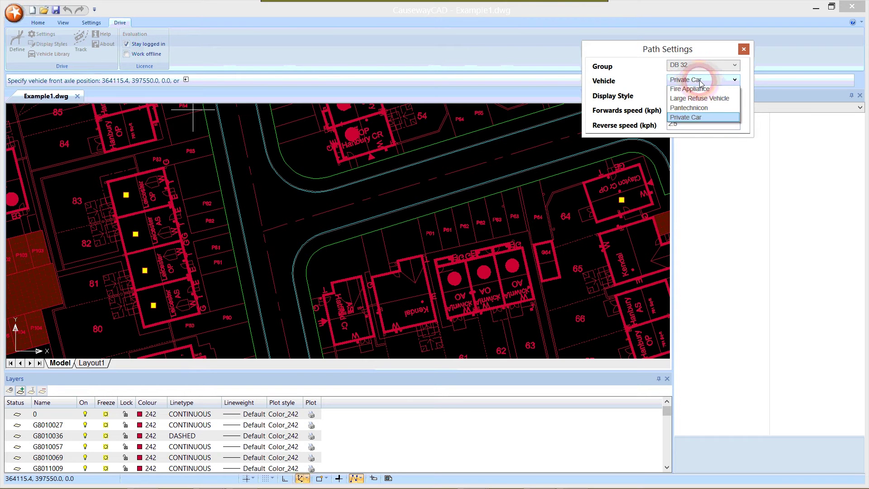
left_click(697, 90)
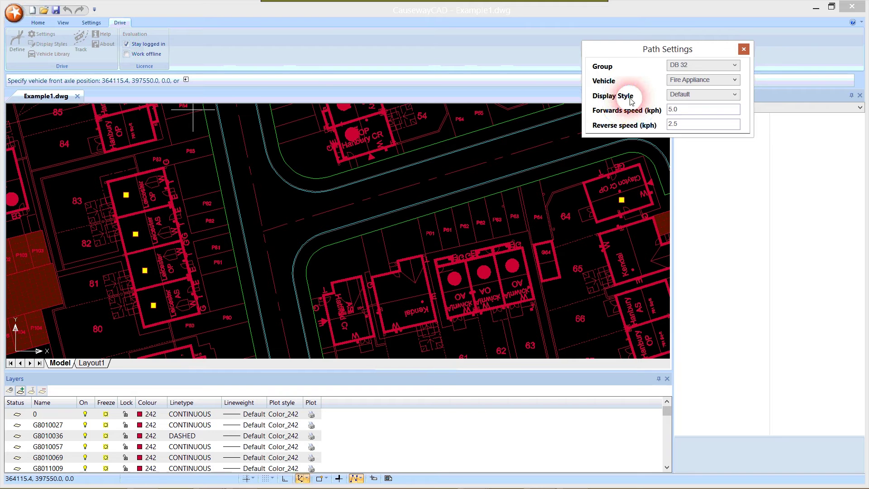
left_click(692, 129)
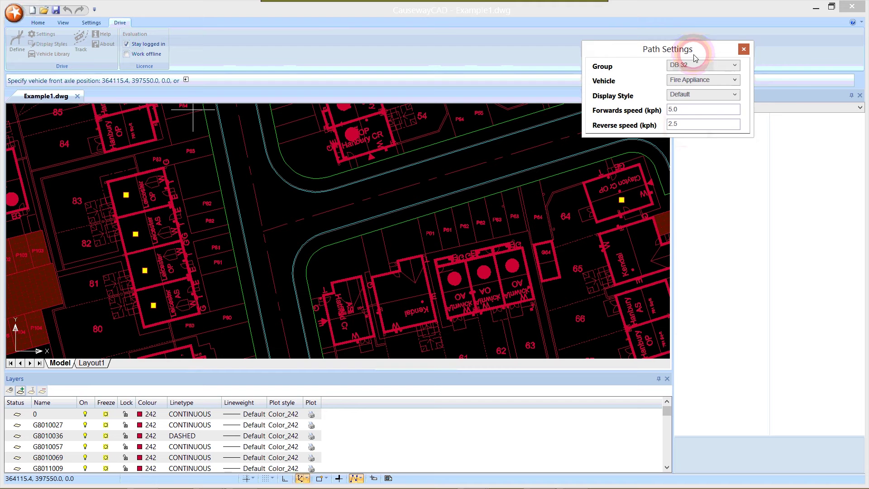
- Place the Fire Appliance below the junction, oriented about 100° to face north up the road
left_click_drag(695, 53, 712, 44)
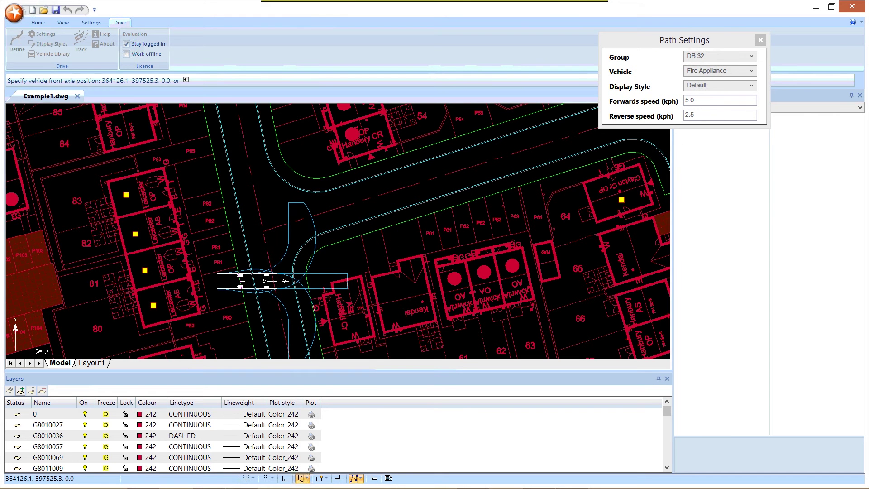
right_click(266, 281)
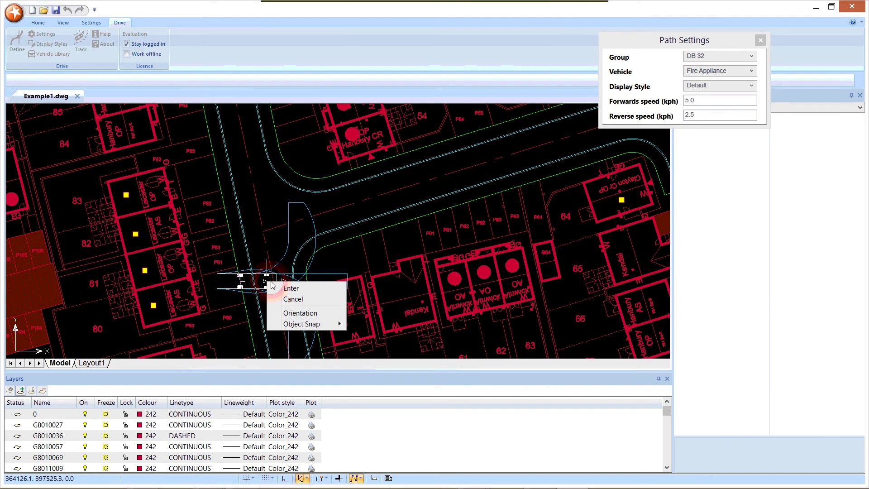
left_click(298, 313)
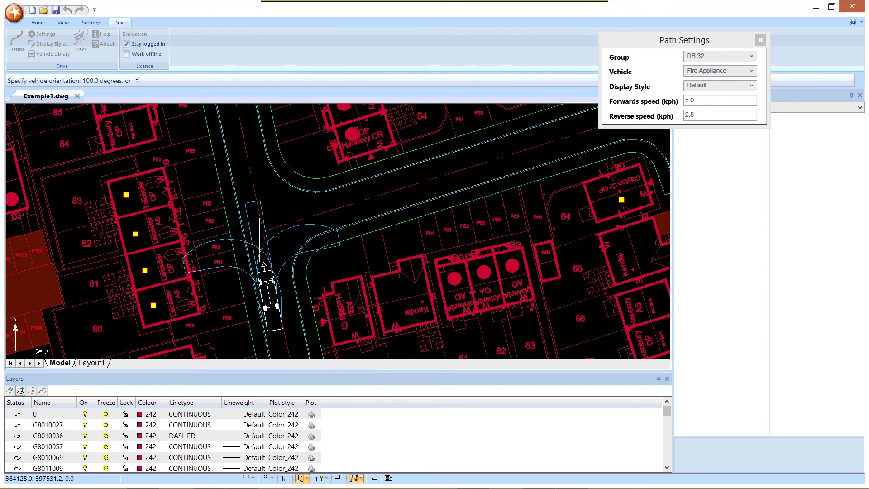
left_click(258, 231)
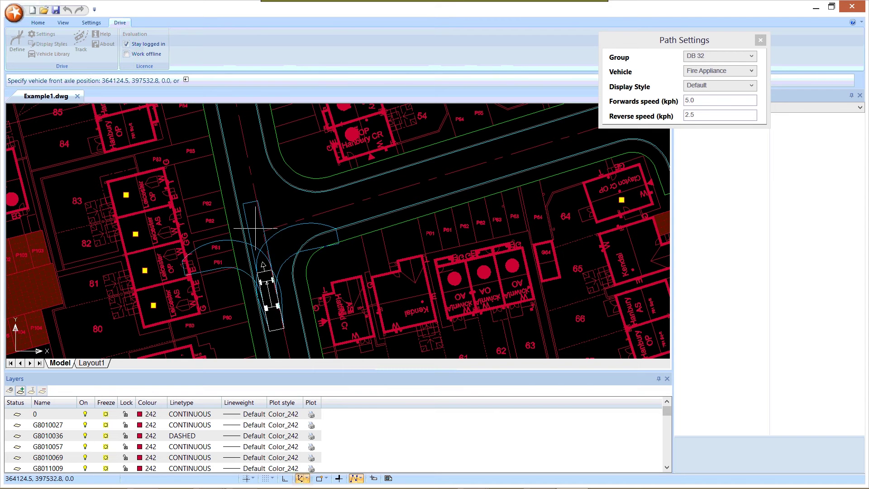
- Drive the Fire Appliance up the road and right into the curving side road, redoing the first curve
left_click(265, 289)
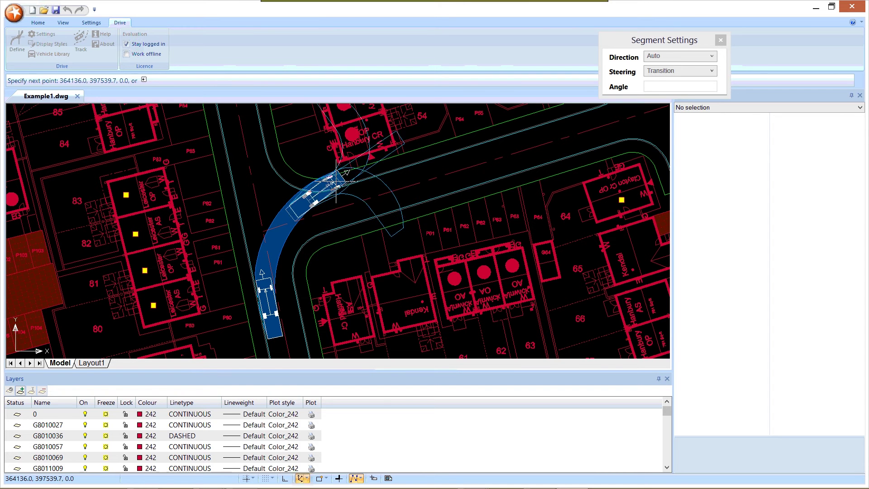
right_click(356, 181)
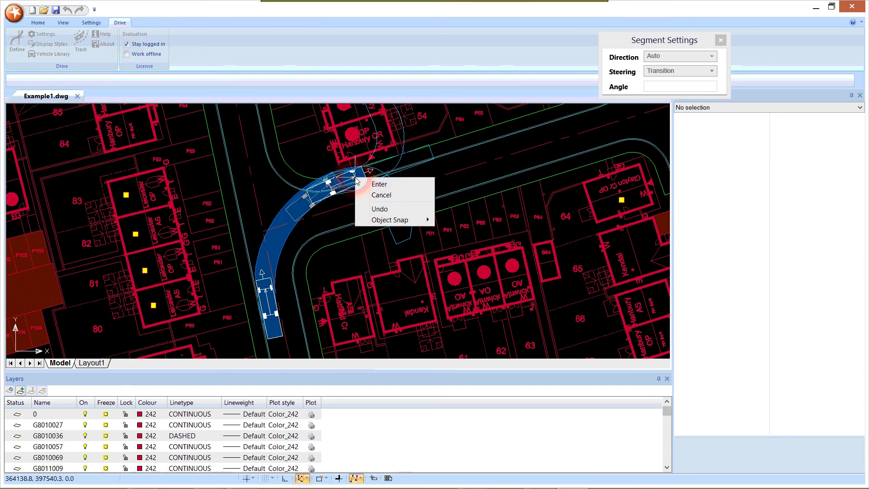
left_click(380, 209)
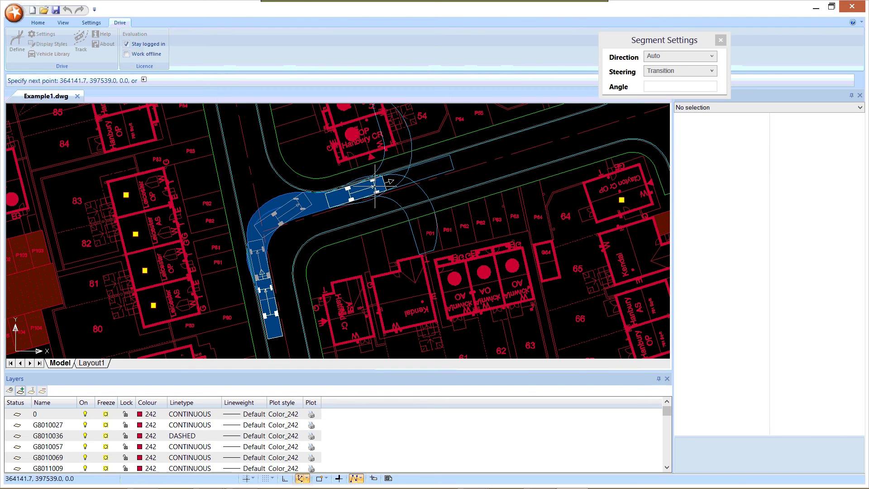
right_click(417, 172)
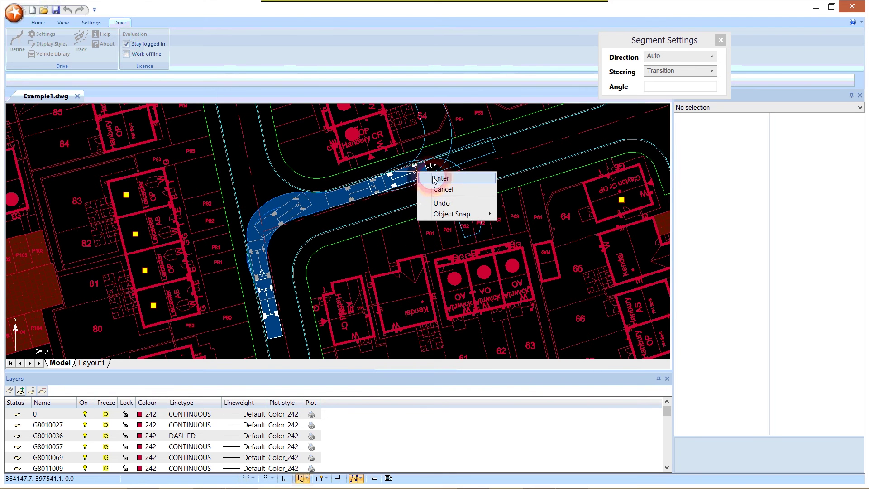
left_click(440, 178)
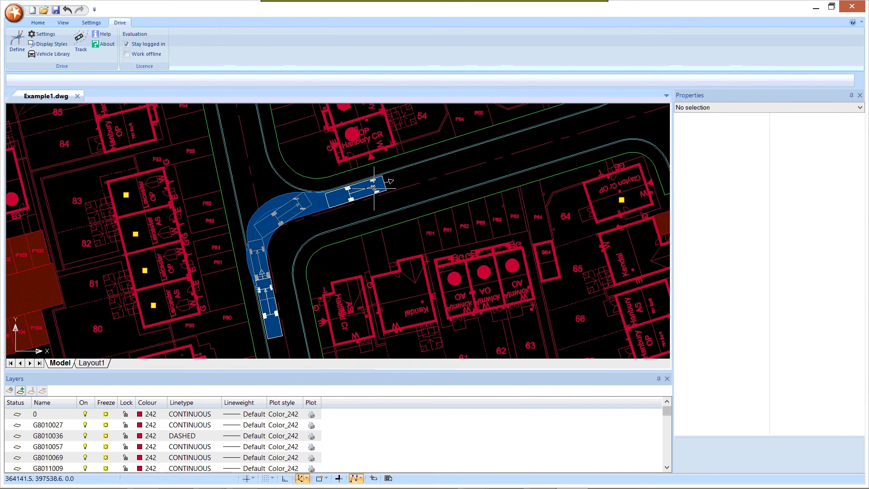
scroll(374, 187, "up", 5)
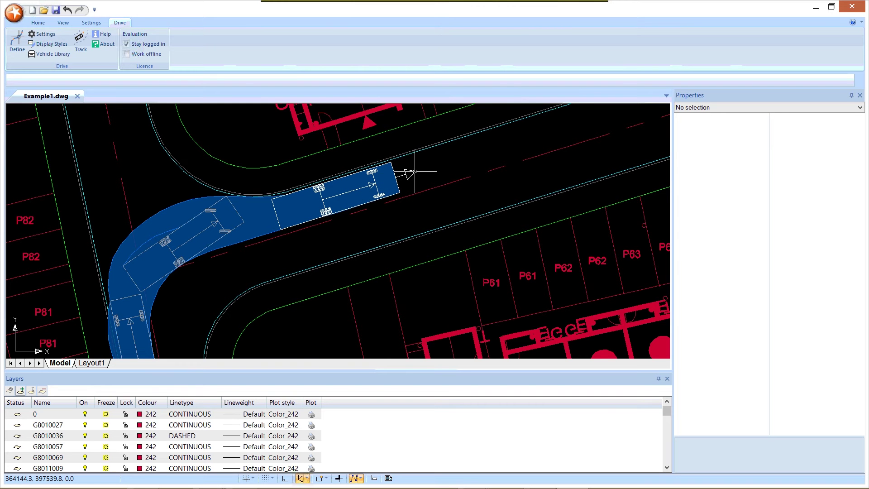
scroll(415, 171, "down", 1)
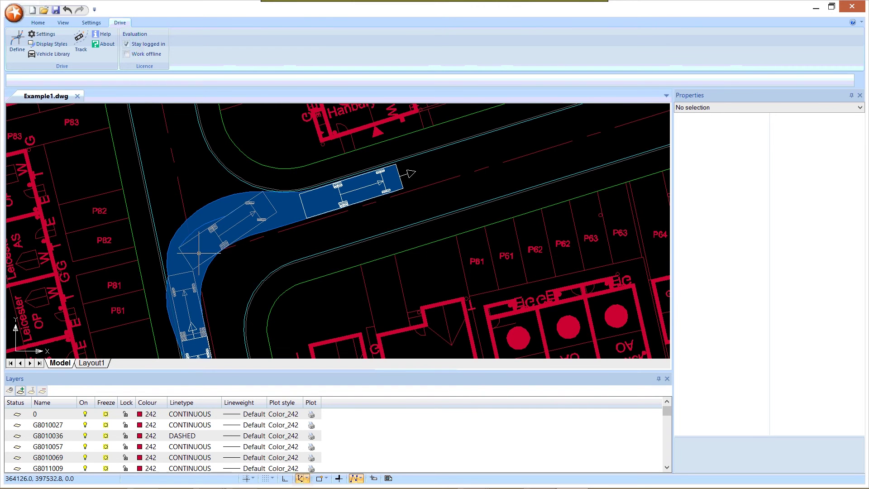
scroll(309, 247, "down", 1)
scroll(309, 247, "down", 3)
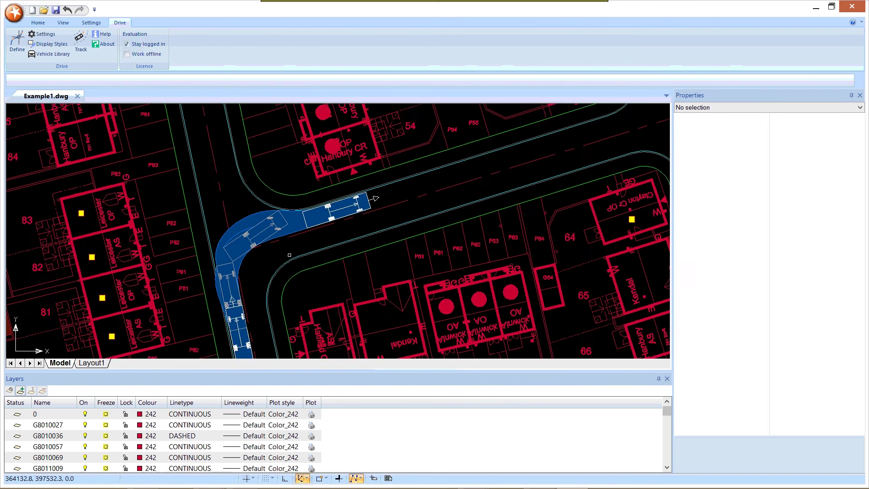
middle_click_drag(310, 246, 306, 204)
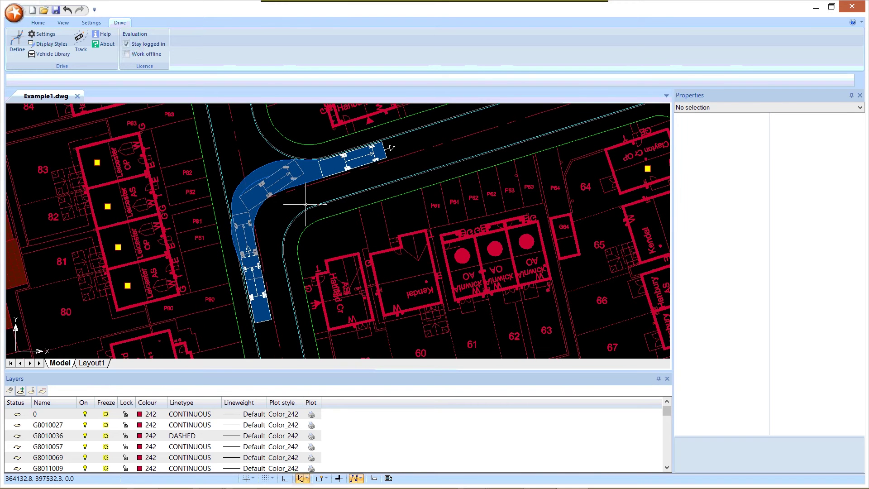
- Select the Fire Appliance swept path and extend its front end to a new point
left_click(307, 159)
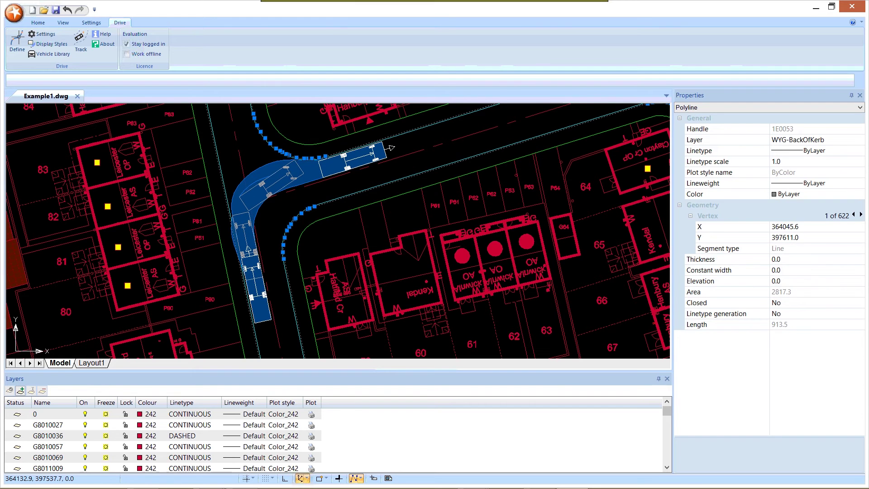
key("Escape")
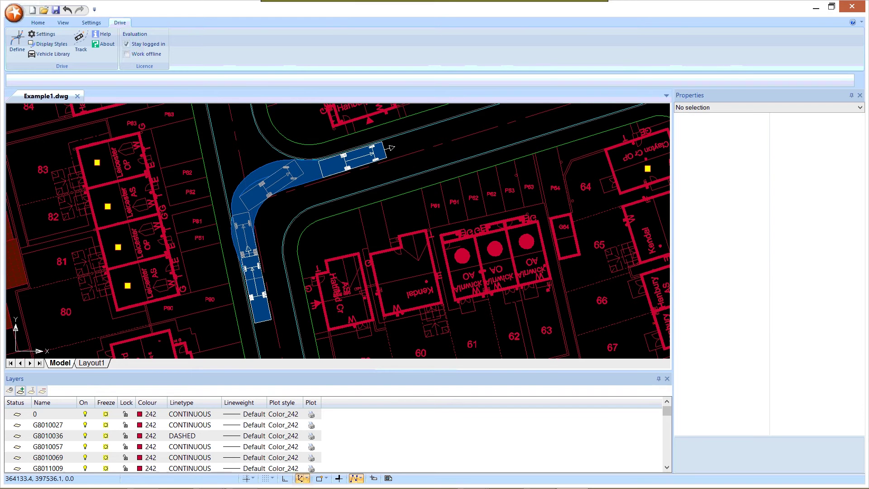
left_click(320, 168)
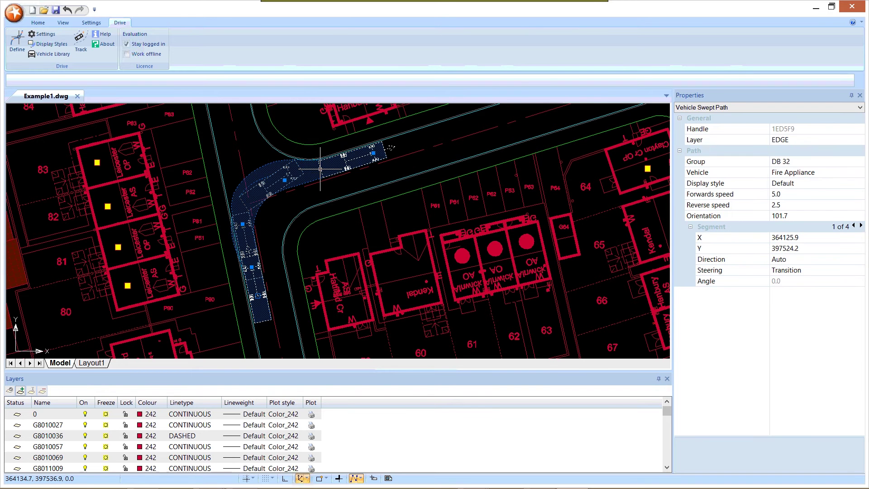
left_click(373, 154)
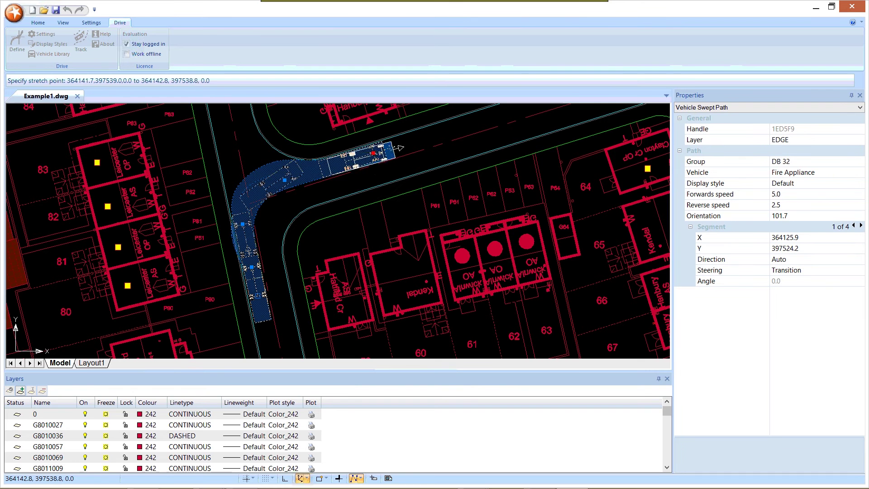
left_click(380, 150)
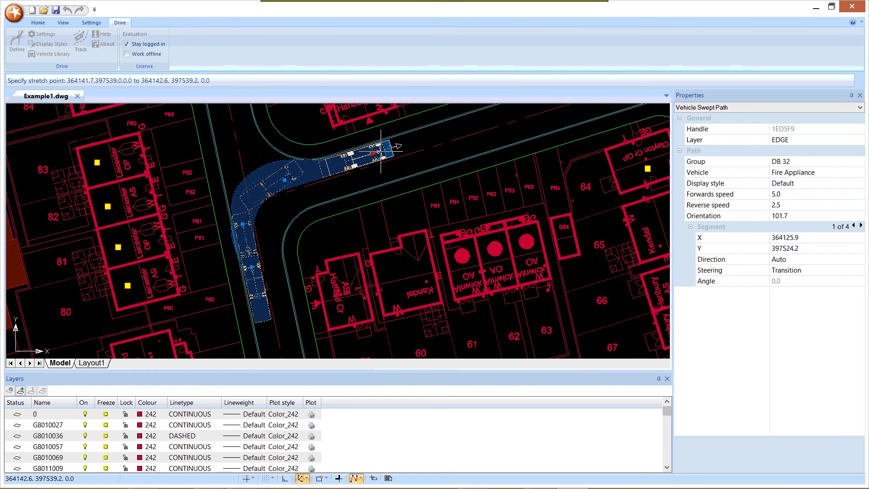
- Move the path's middle point to reshape the bend, then check its Vehicle property
left_click(285, 180)
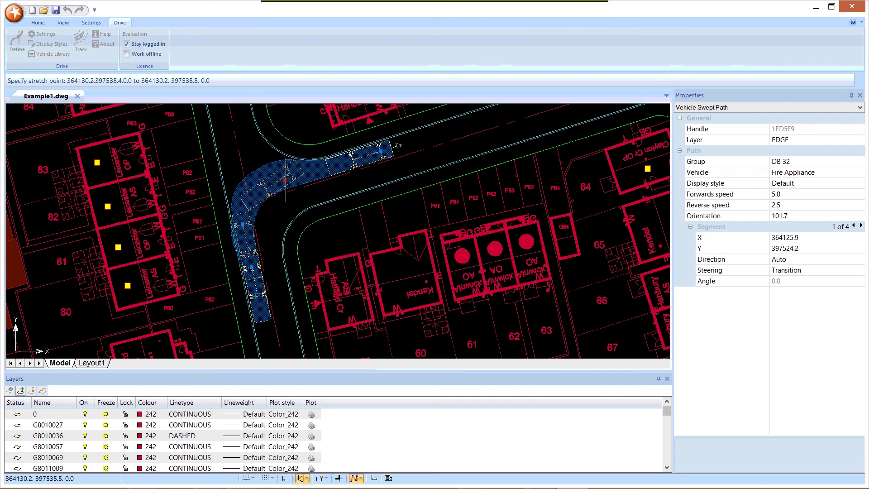
left_click(287, 180)
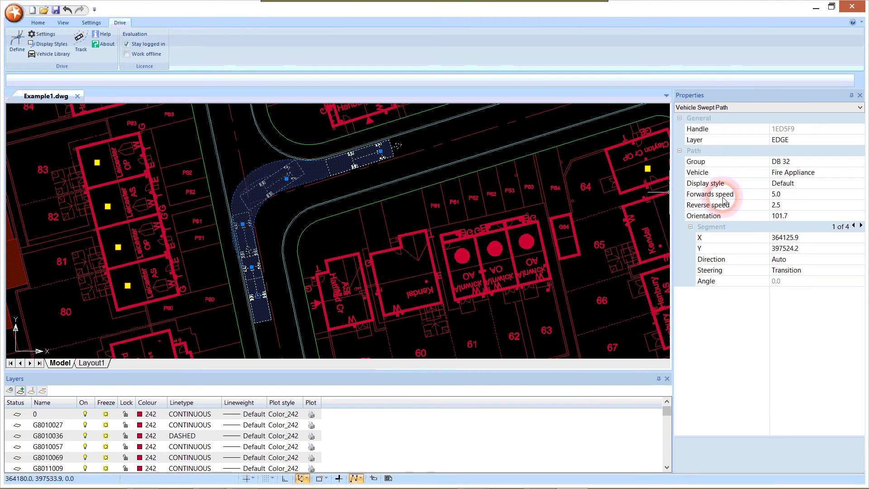
left_click(827, 172)
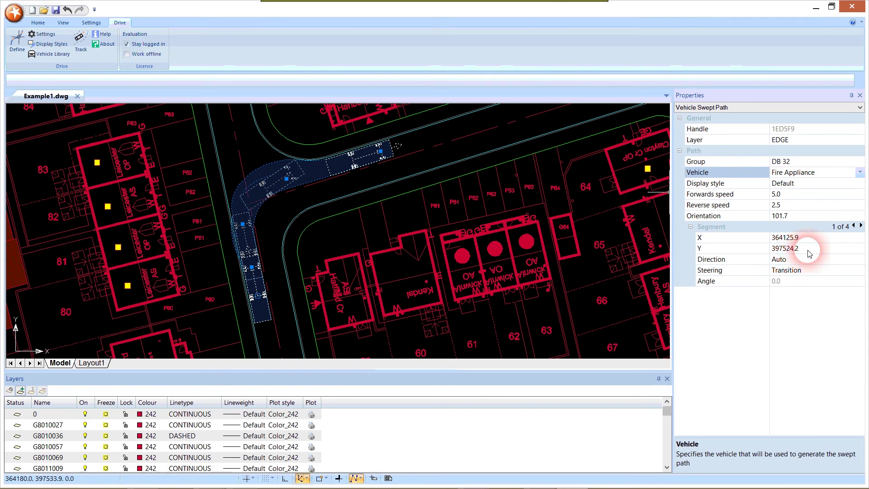
left_click(269, 220)
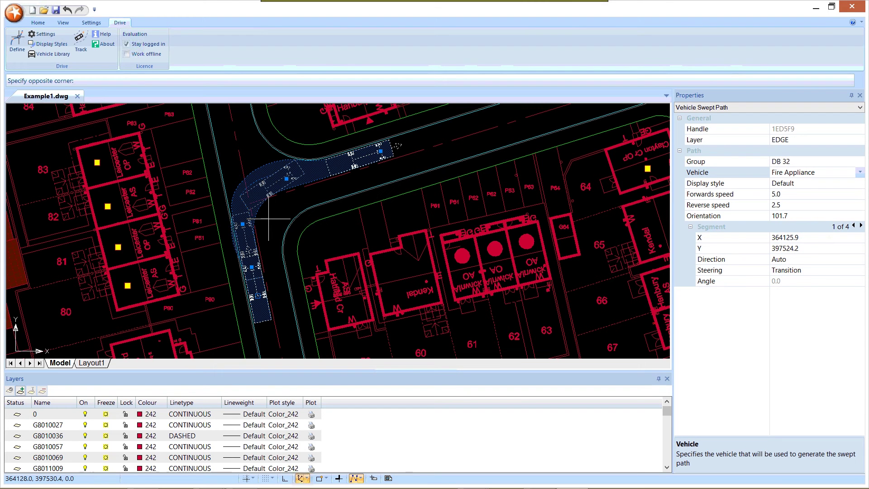
- Deselect the swept path and zoom in and out to inspect its route around the bend
key("Escape")
key("Escape")
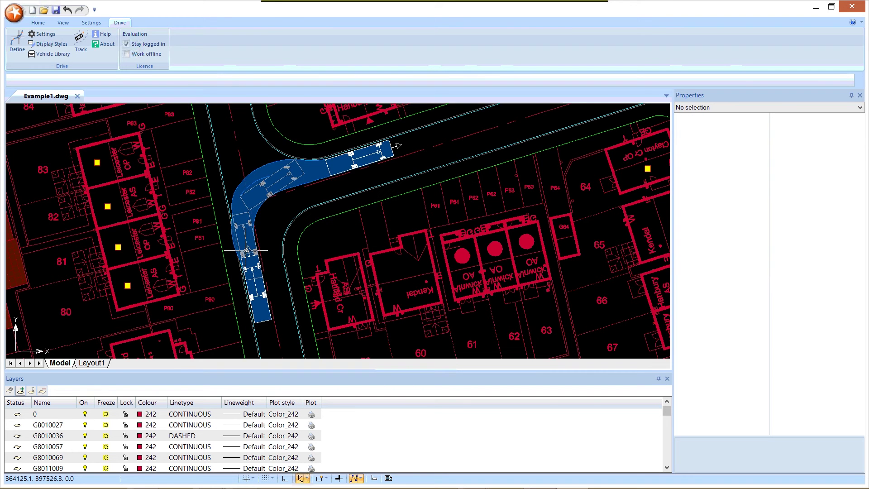
scroll(243, 256, "up", 3)
scroll(243, 257, "up", 3)
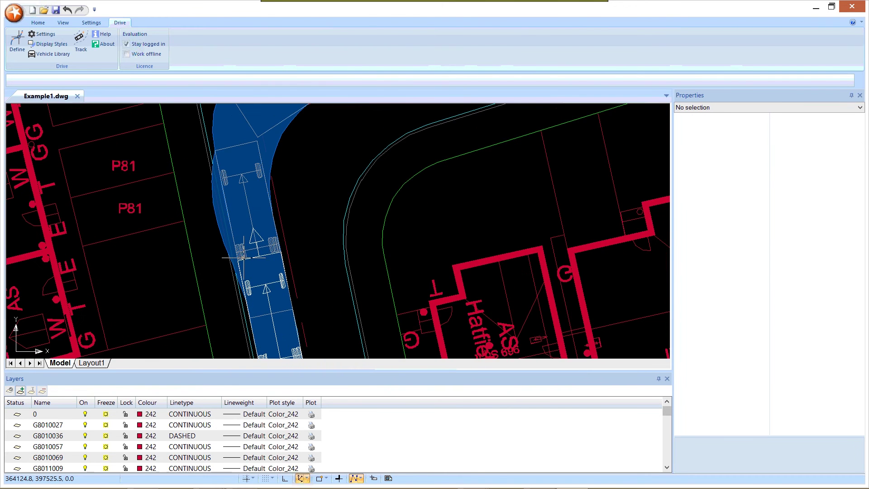
scroll(245, 303, "down", 2)
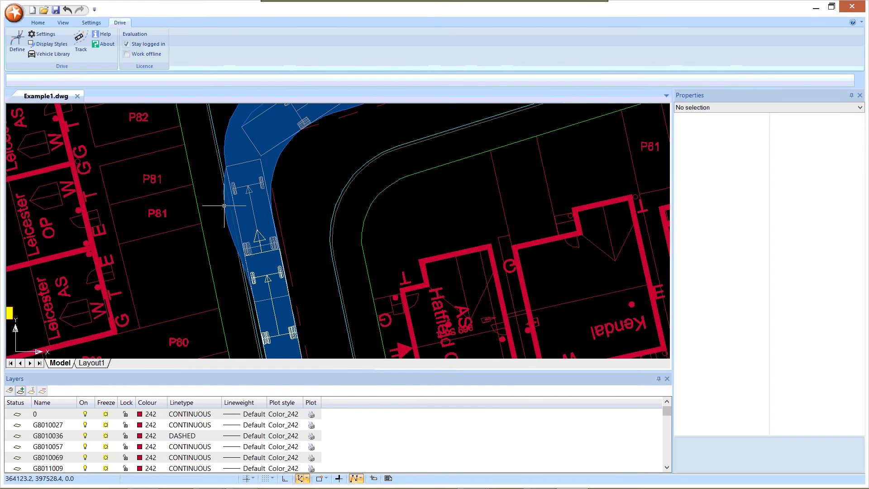
scroll(269, 224, "down", 1)
scroll(269, 225, "down", 3)
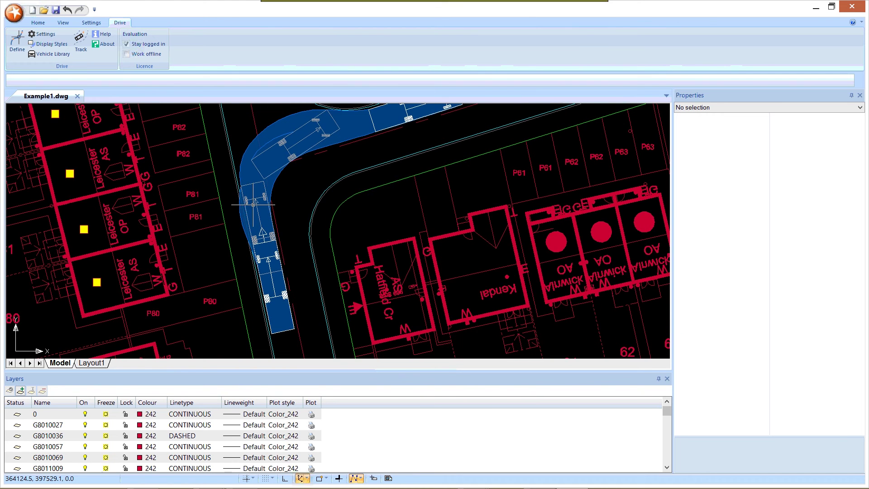
scroll(263, 227, "up", 1)
scroll(256, 226, "down", 1)
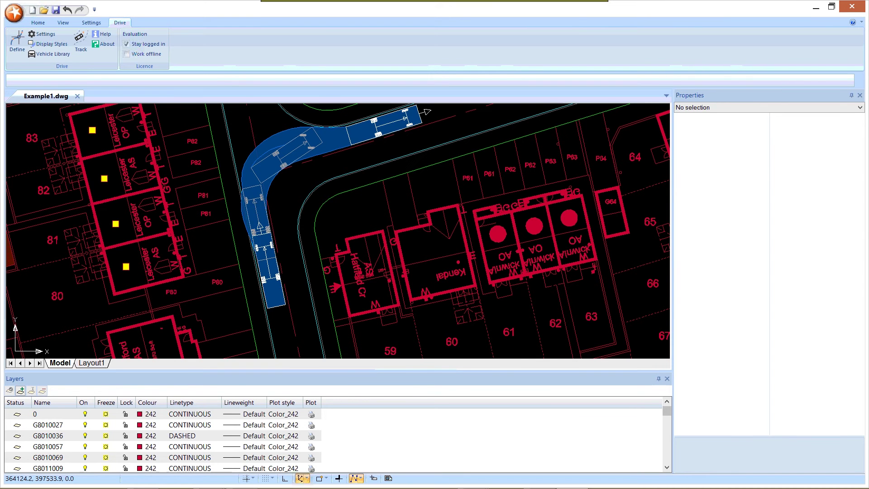
- Change the Fire Appliance swept path's display style to Tracks
left_click(246, 161)
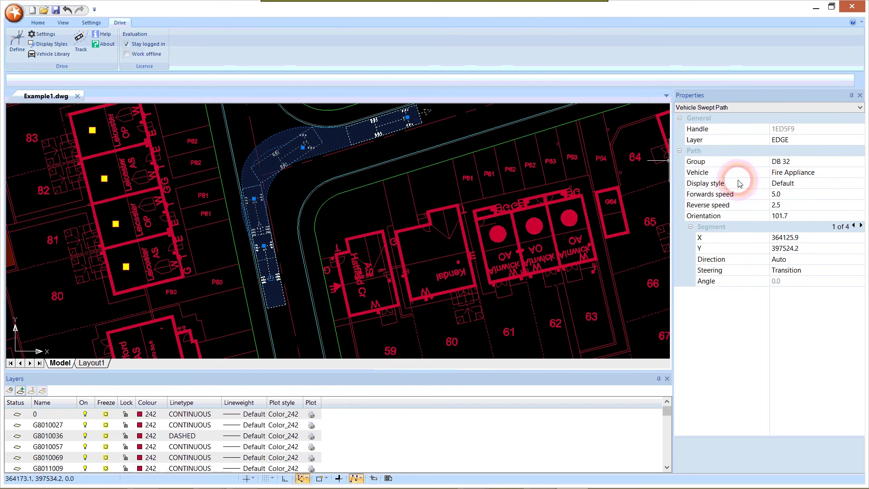
left_click(810, 183)
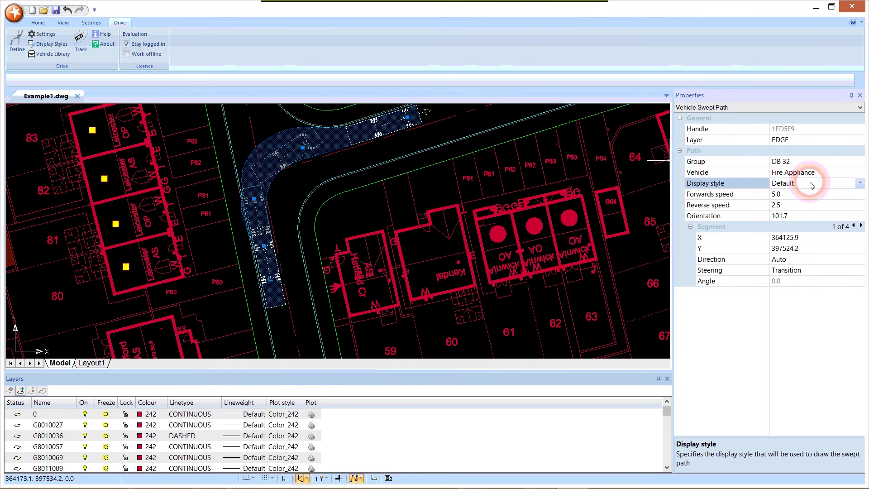
left_click(860, 185)
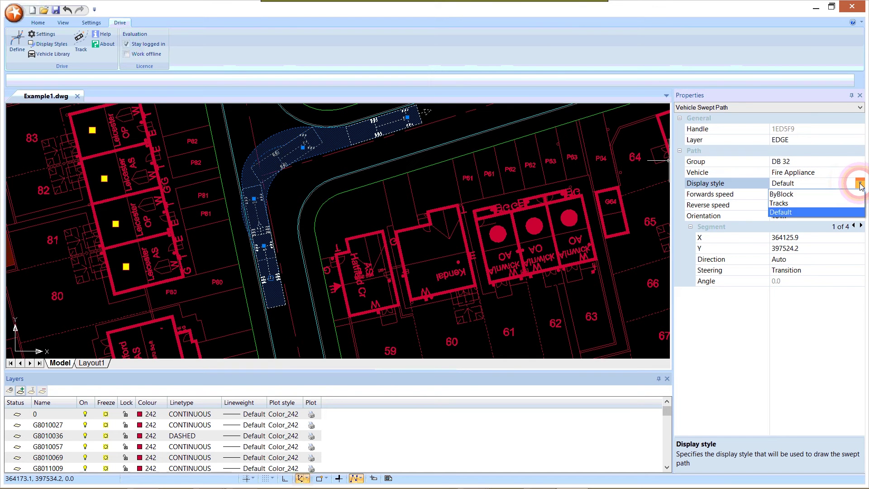
left_click(800, 203)
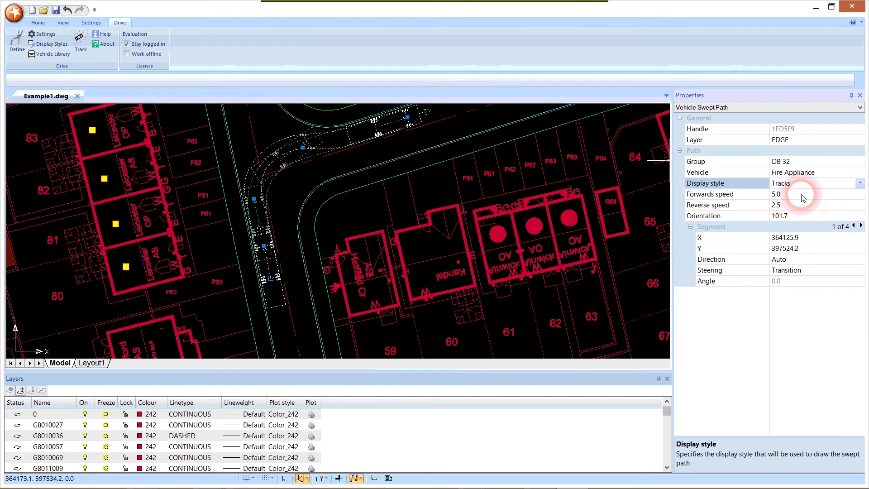
left_click(803, 197)
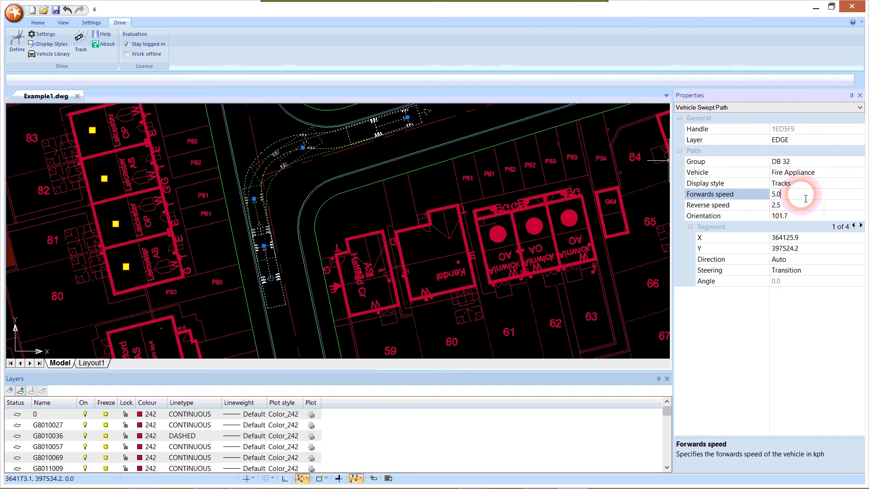
- Deselect the path, then zoom out and pan to view the tracks-style route
left_click(247, 153)
scroll(290, 228, "up", 1)
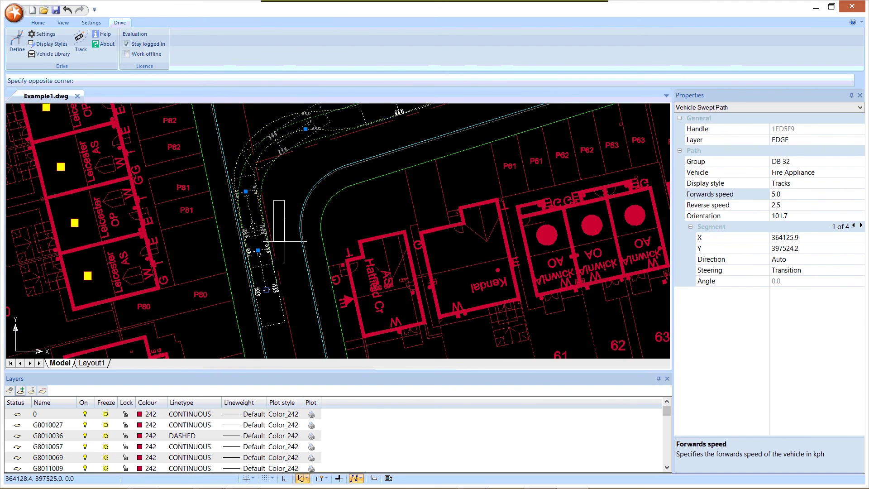
key("Escape")
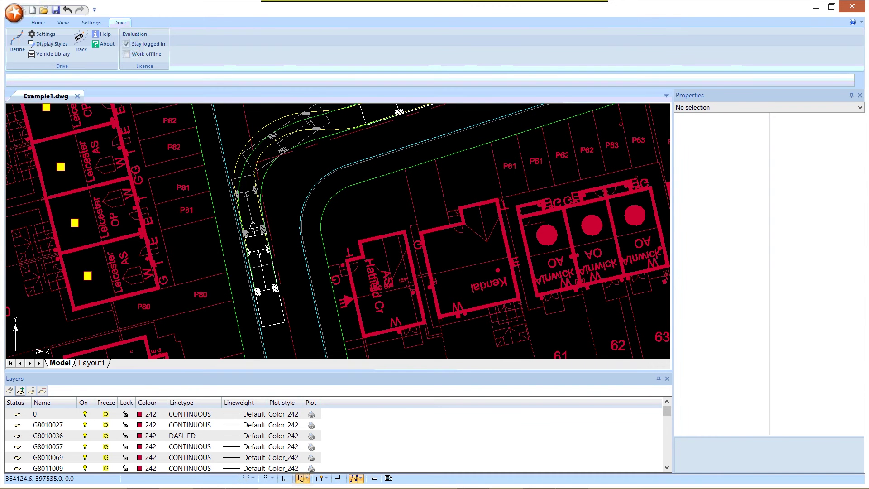
scroll(270, 186, "down", 1)
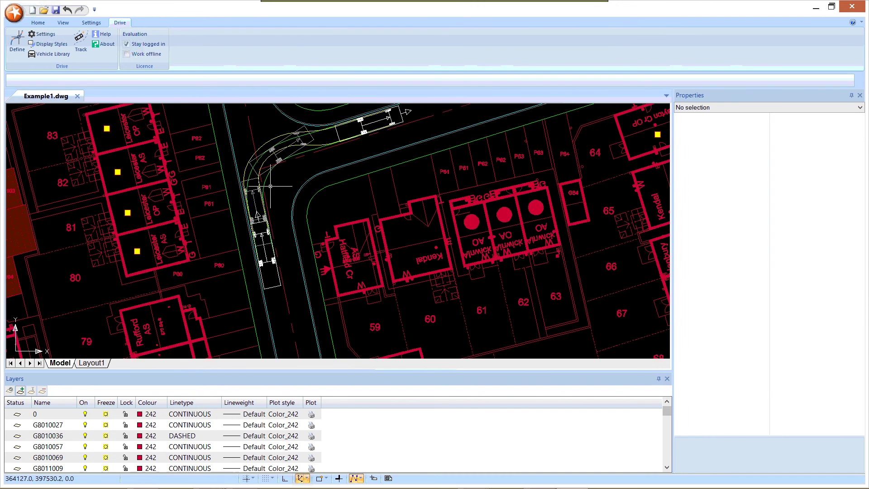
scroll(271, 186, "down", 1)
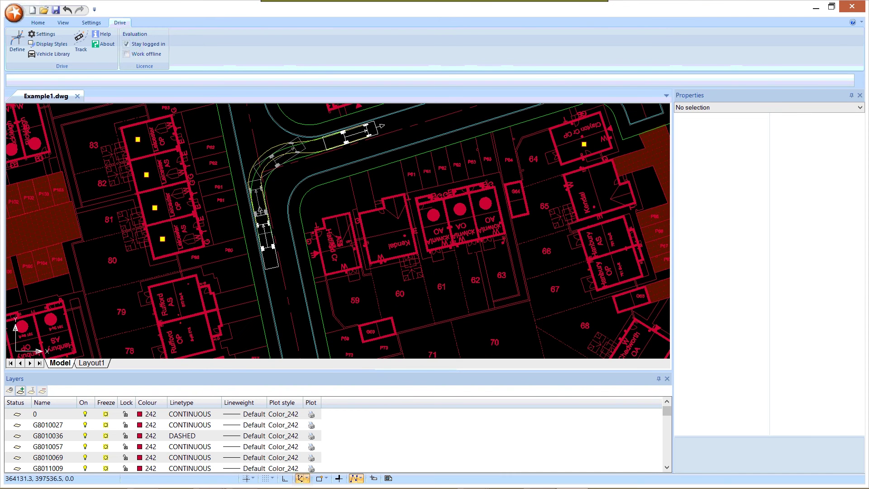
middle_click_drag(287, 191, 284, 218)
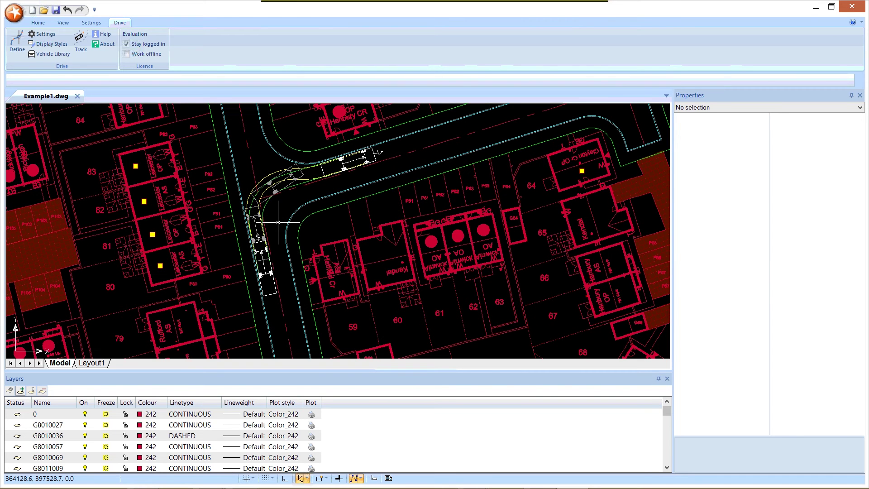
- Track the Fire Appliance along its swept path, showing its outline through the bend
left_click(80, 47)
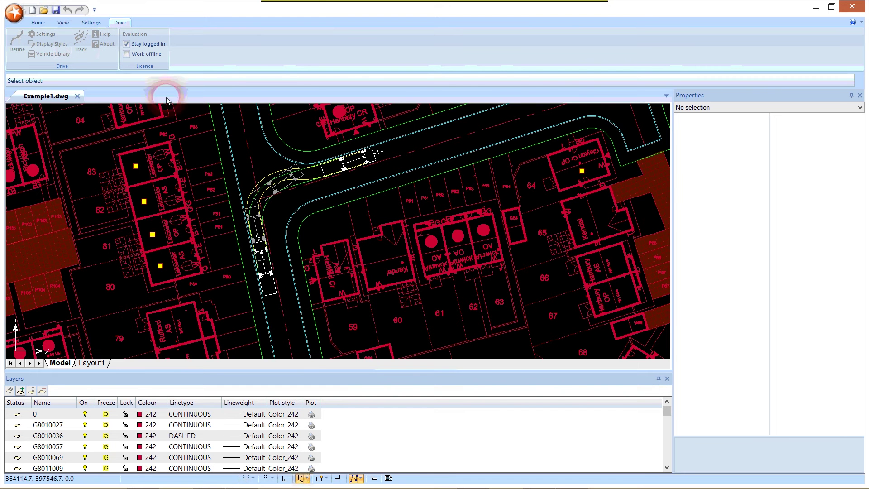
left_click(247, 199)
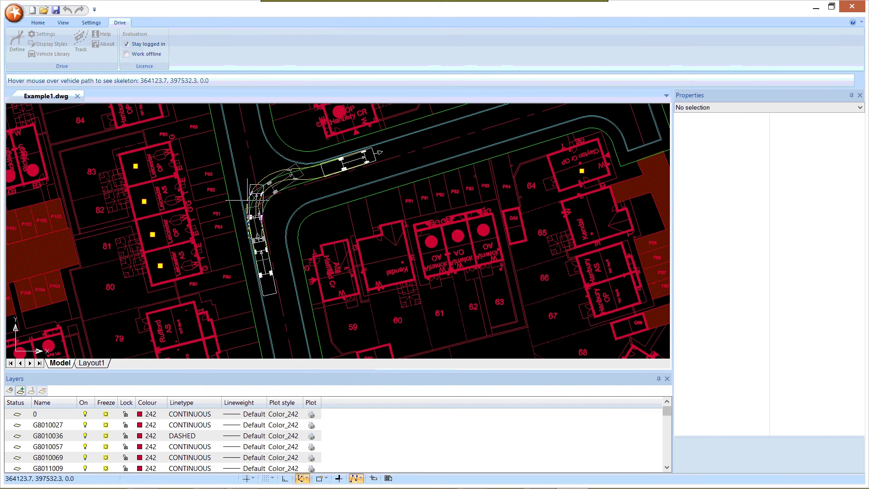
scroll(256, 256, "up", 5)
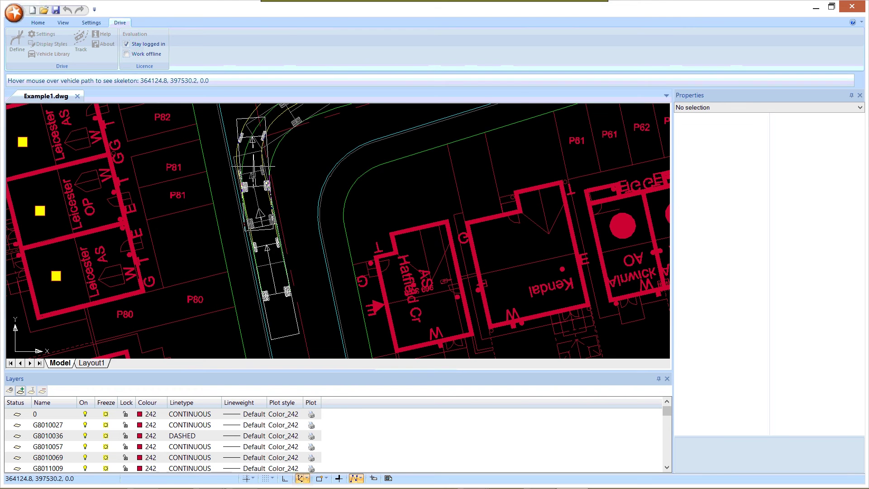
scroll(263, 224, "down", 1)
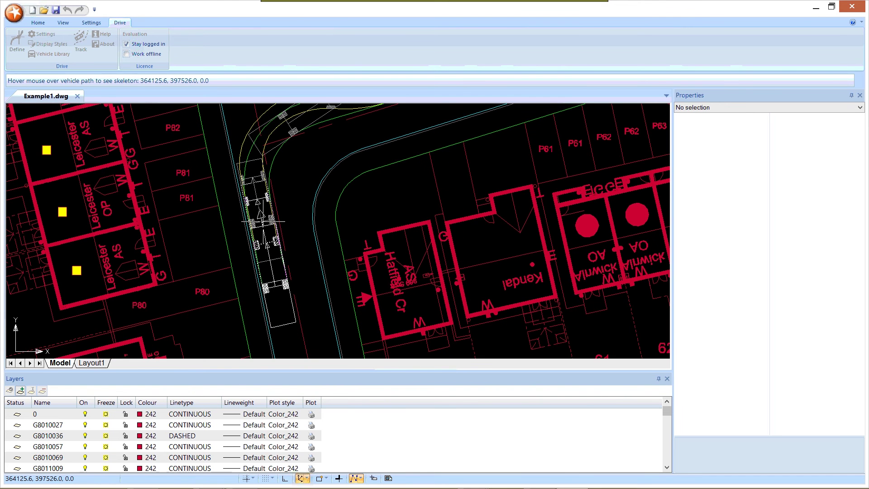
scroll(262, 222, "down", 1)
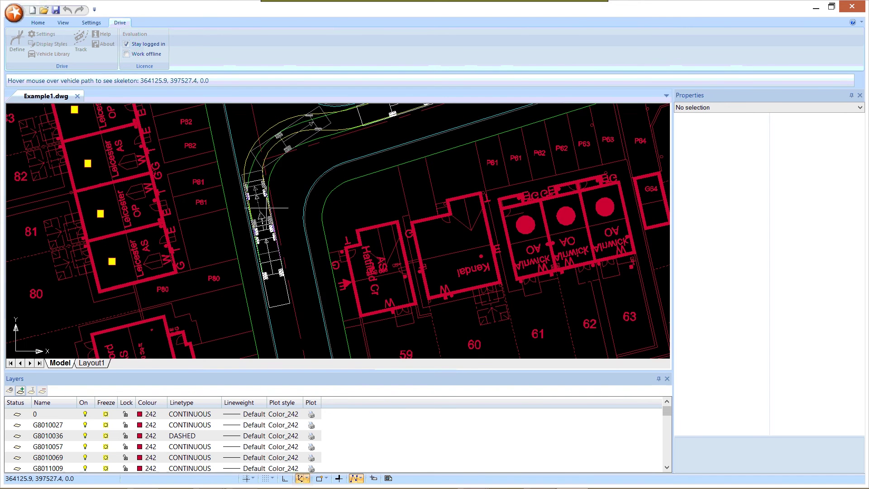
middle_click_drag(282, 188, 265, 247)
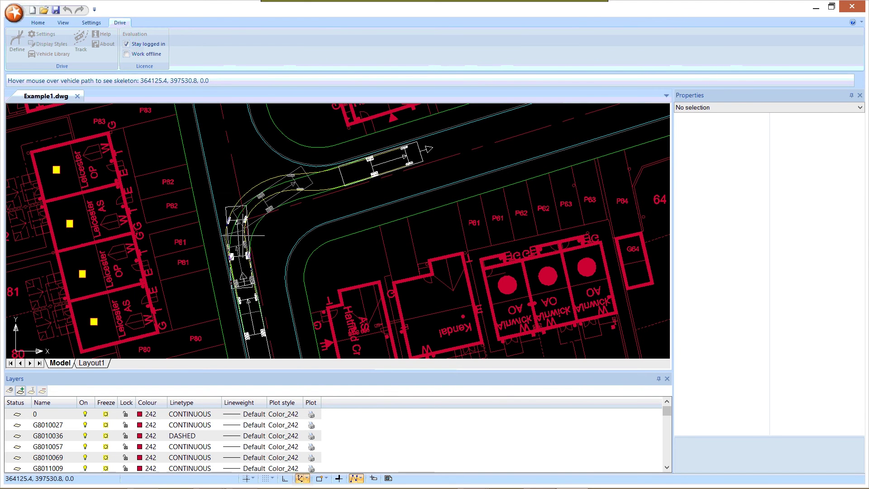
- Bring the road bend into view and start a new DB 32 Private Car path at 5.0/2.5 kph
mouse_move(500, 143)
middle_mouse_down()
mouse_move(325, 227)
mouse_move(194, 252)
middle_mouse_up()
middle_click_drag(329, 213, 286, 247)
scroll(310, 227, "down", 1)
scroll(310, 227, "down", 1)
middle_click_drag(359, 196, 339, 234)
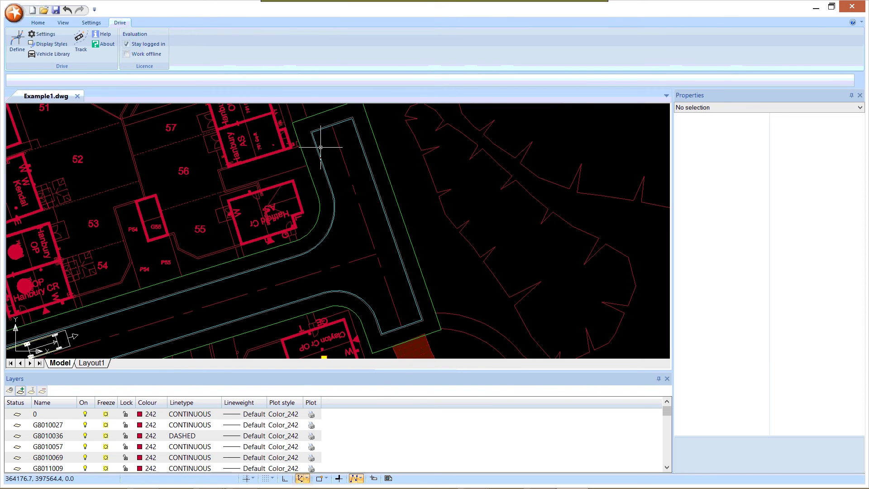
left_click(33, 84)
left_click(12, 38)
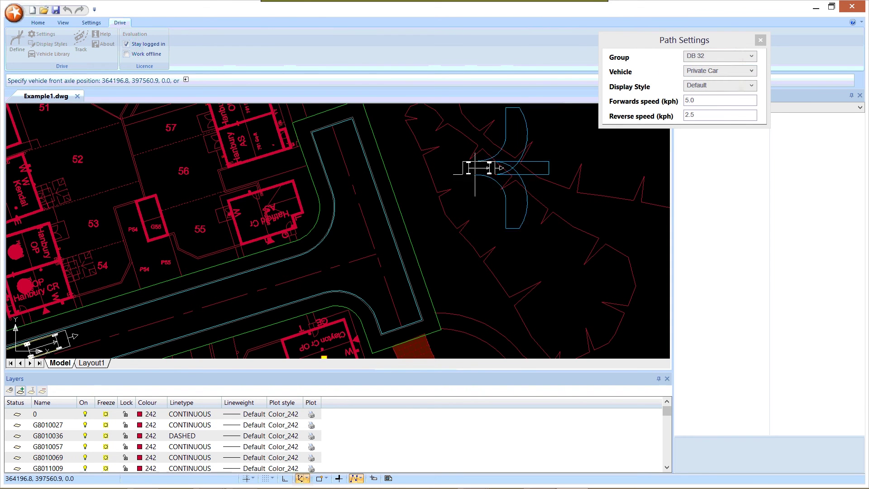
- Drive the Private Car up the side road, reverse back down, and finish the path
left_click(284, 270)
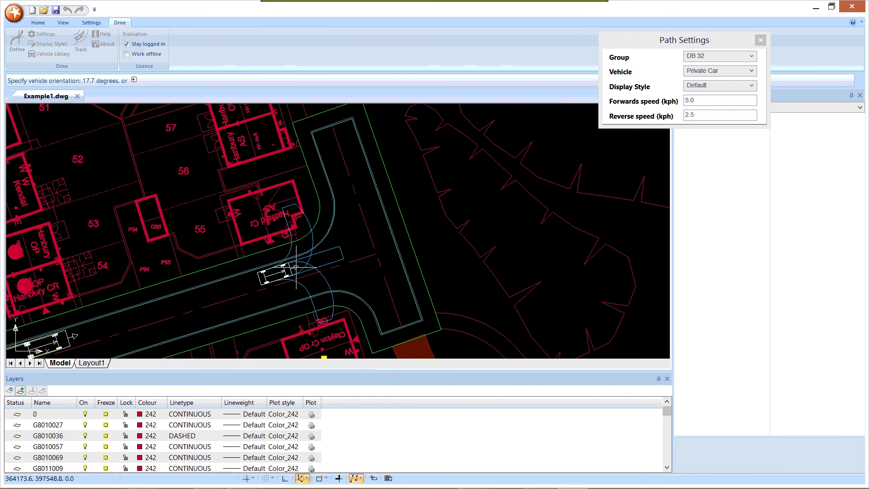
left_click(296, 267)
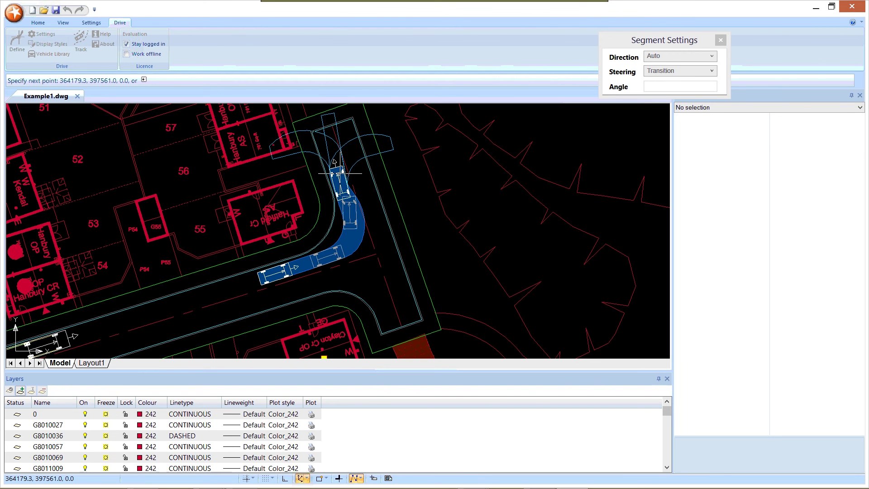
left_click(341, 173)
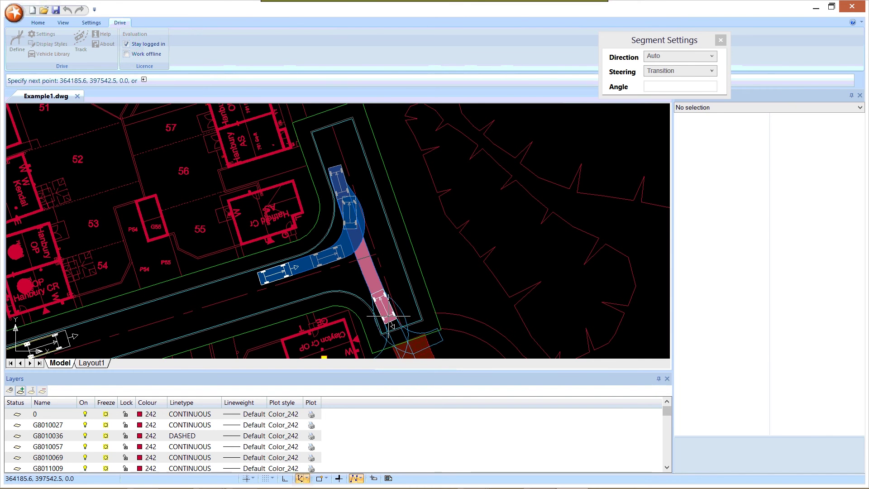
left_click(389, 316)
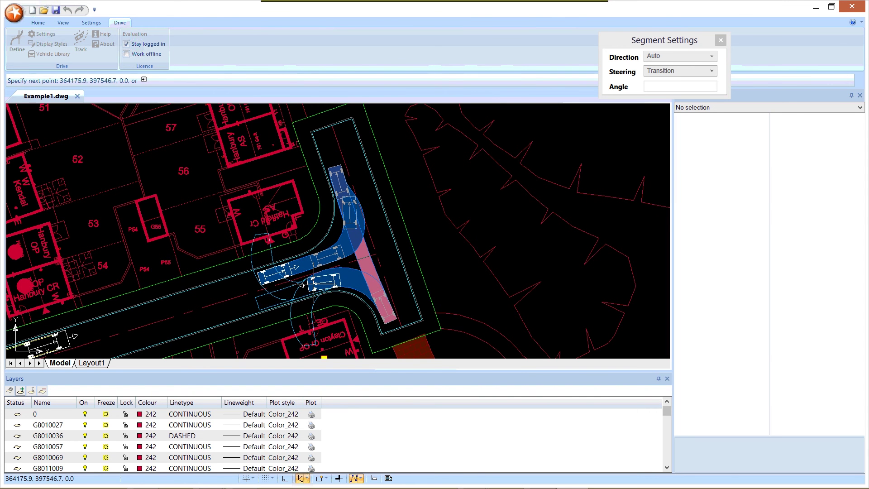
right_click(253, 307)
left_click(268, 308)
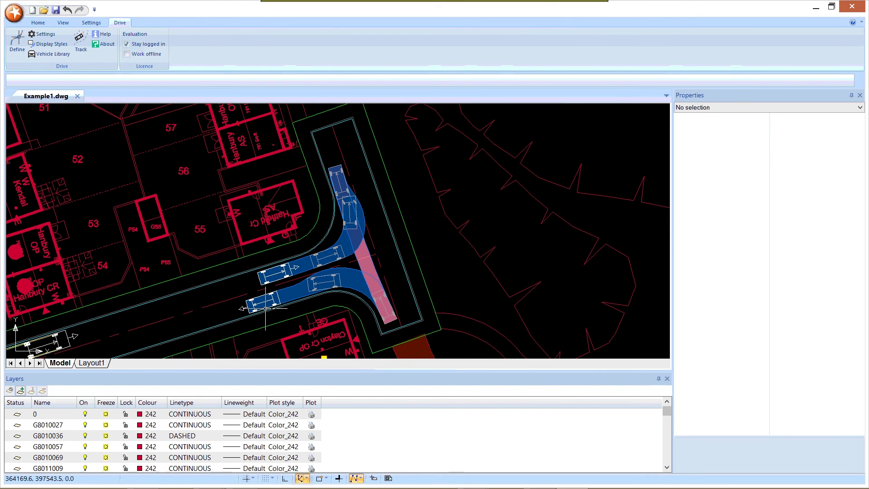
- Open Example2.dwg from the drawing folder and bring up the Vehicle Library
left_click(43, 11)
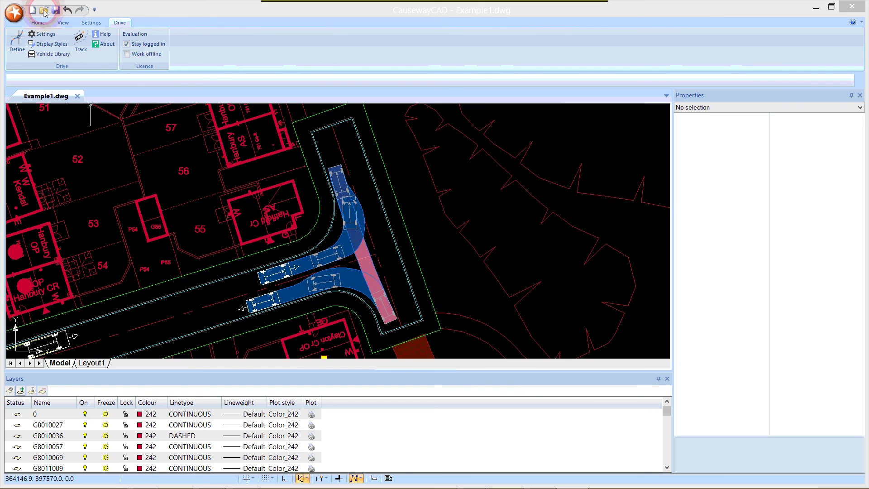
left_click(337, 192)
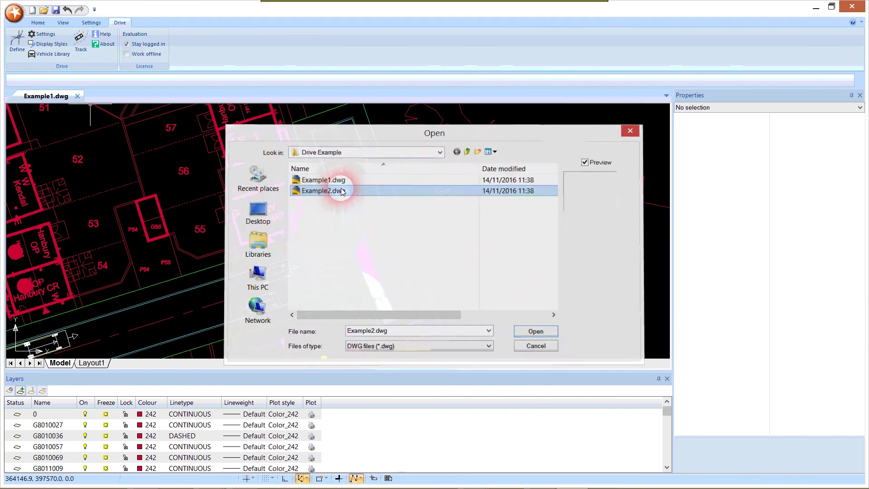
double_click(342, 191)
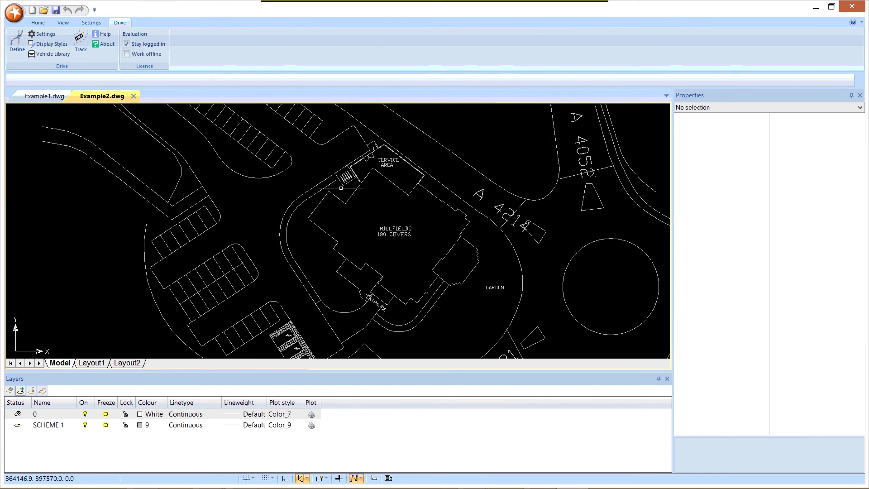
scroll(265, 222, "down", 1)
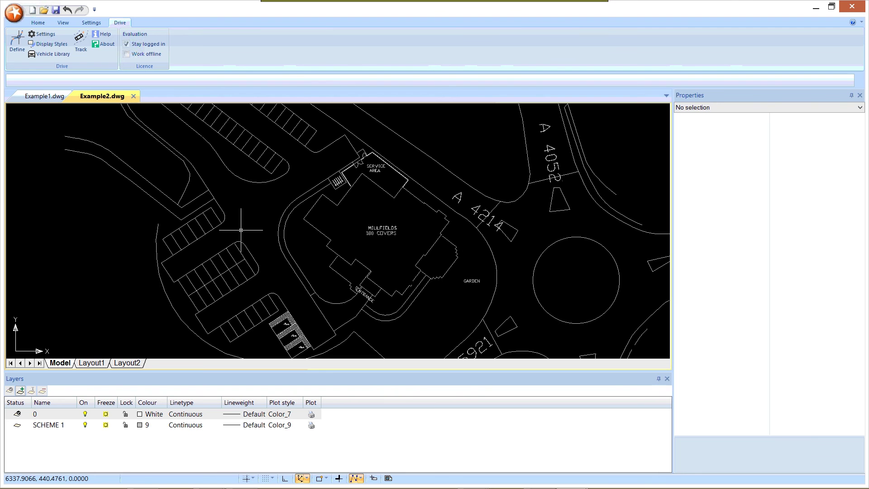
left_click(46, 57)
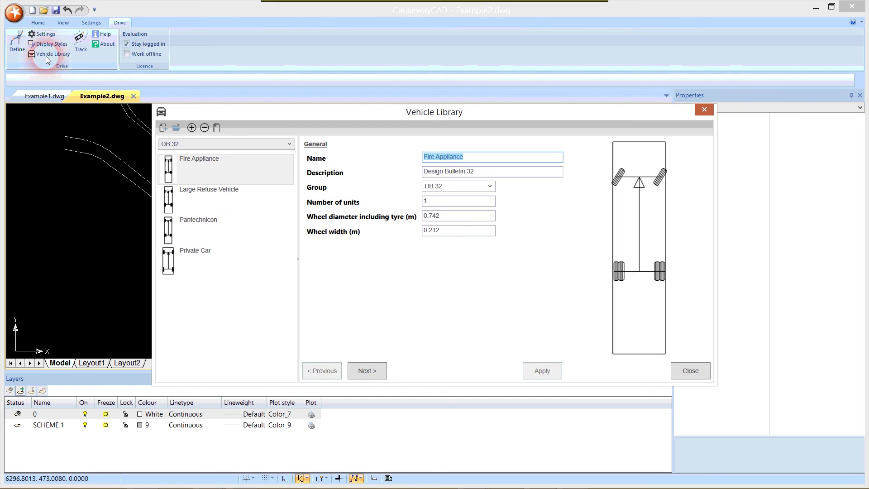
- Browse the Fire Appliance and FTA 1983 vehicles, then select the FTA 1998 Articulated Vehicle
left_click(252, 162)
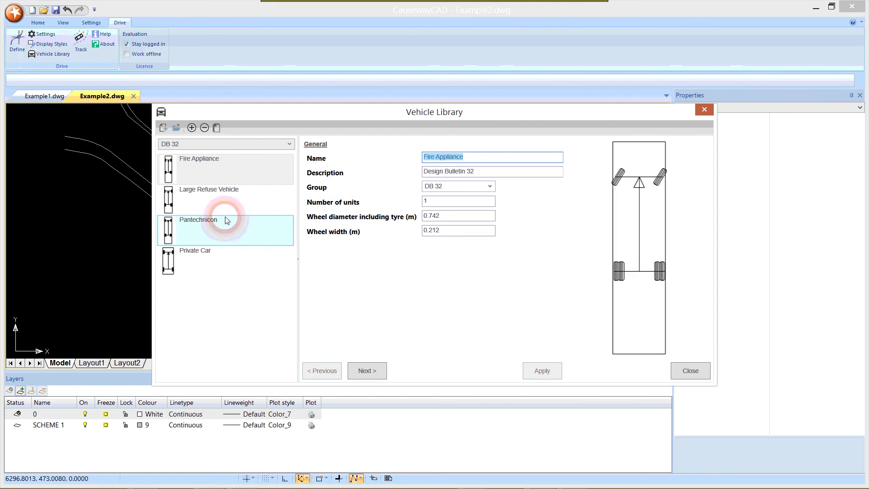
left_click(203, 145)
left_click(202, 163)
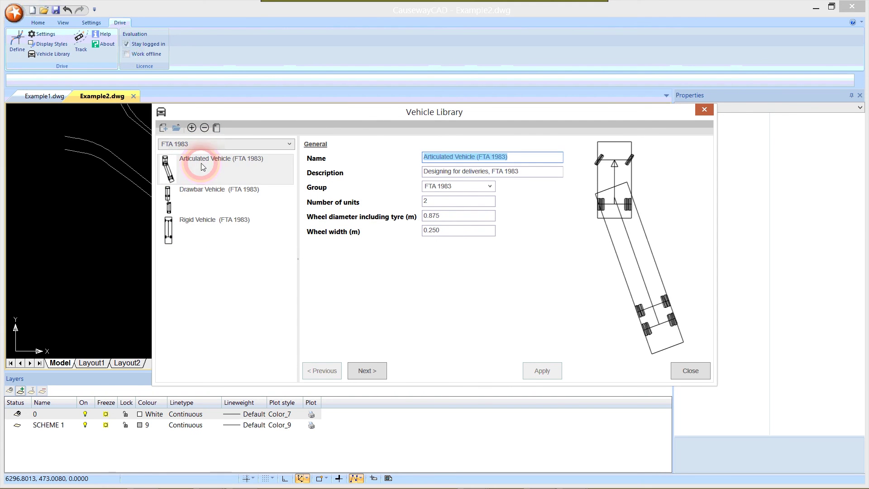
left_click(200, 209)
left_click(194, 220)
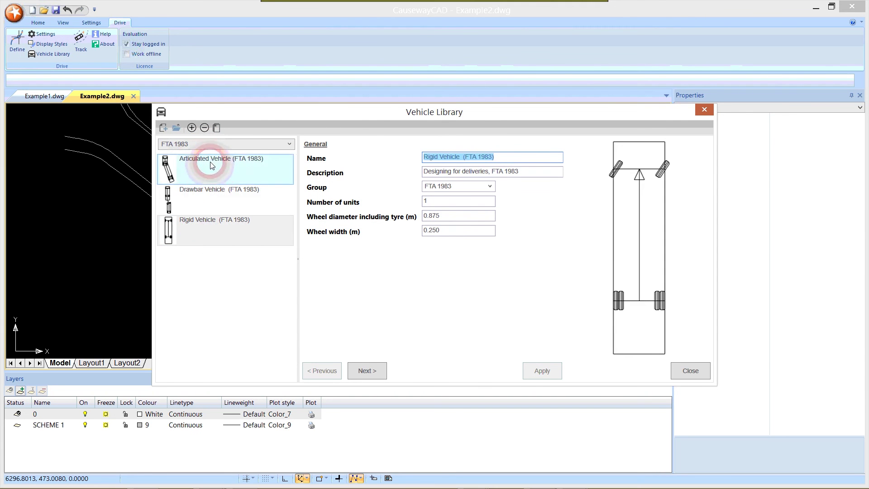
left_click(210, 144)
left_click(203, 173)
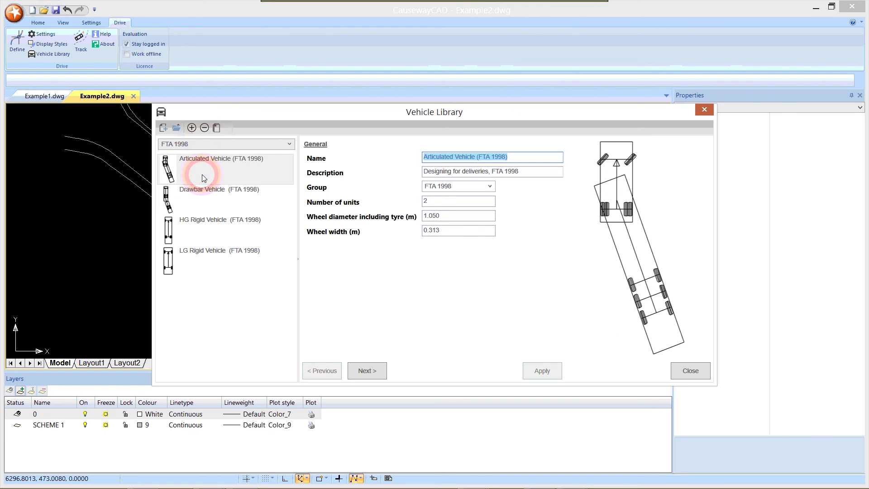
left_click(237, 173)
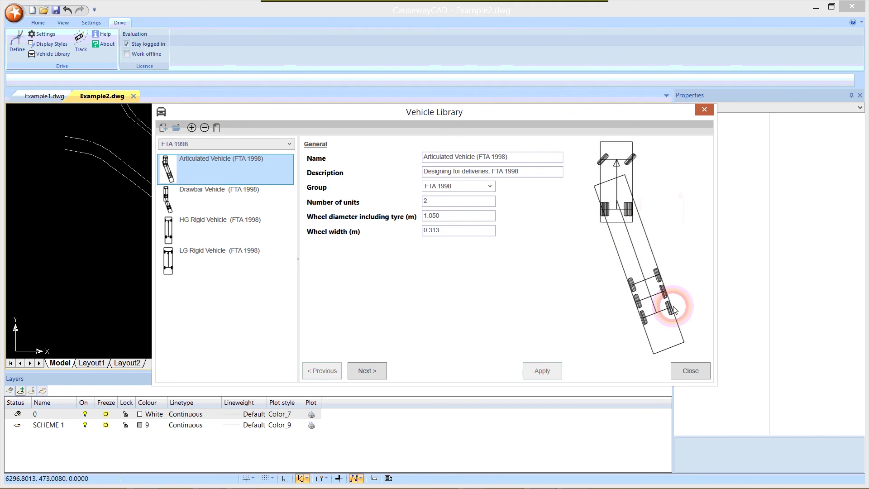
- Review its settings pages through rear coupling, then return to the General details page
left_click(372, 373)
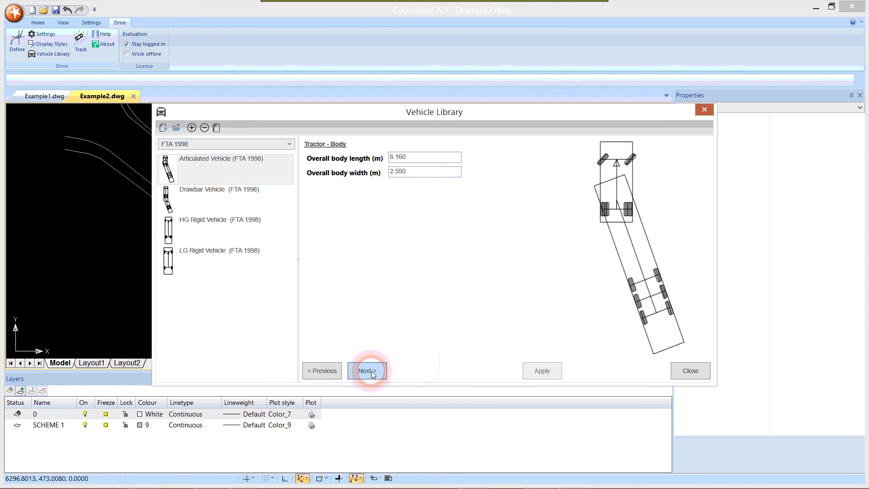
left_click(372, 373)
left_click(373, 373)
left_click(372, 373)
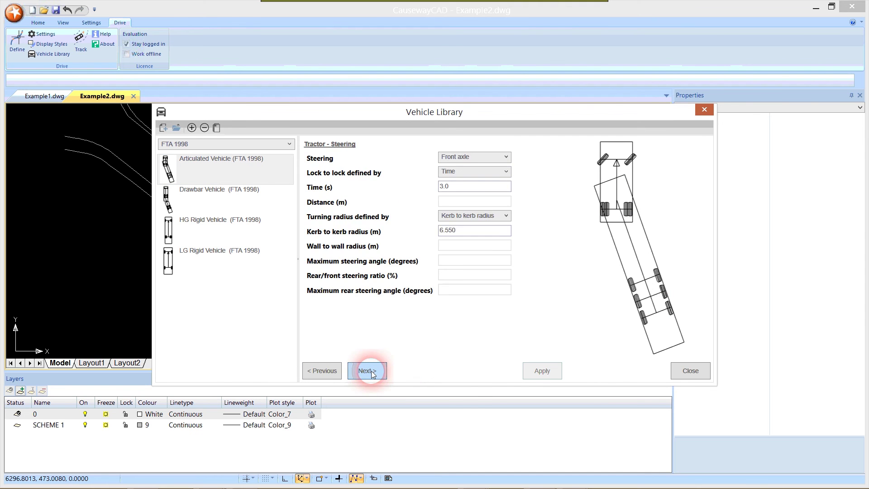
left_click(372, 373)
left_click(324, 373)
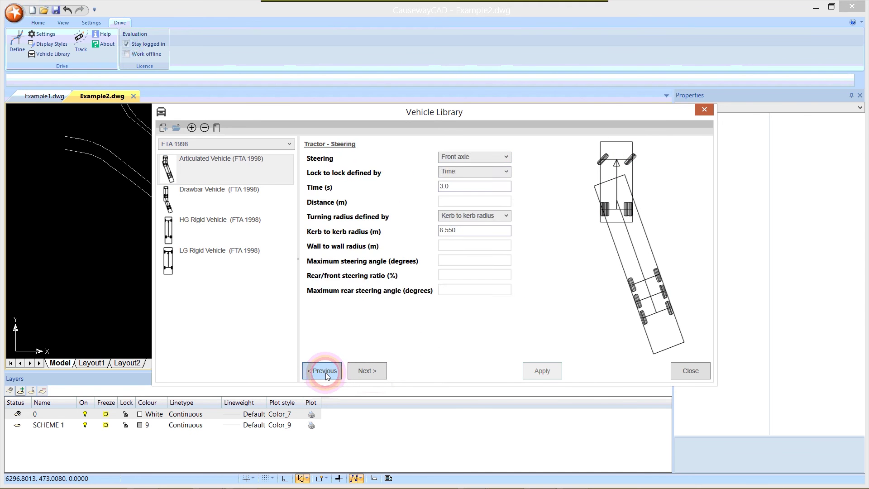
left_click(325, 373)
left_click(326, 373)
left_click(325, 373)
left_click(326, 373)
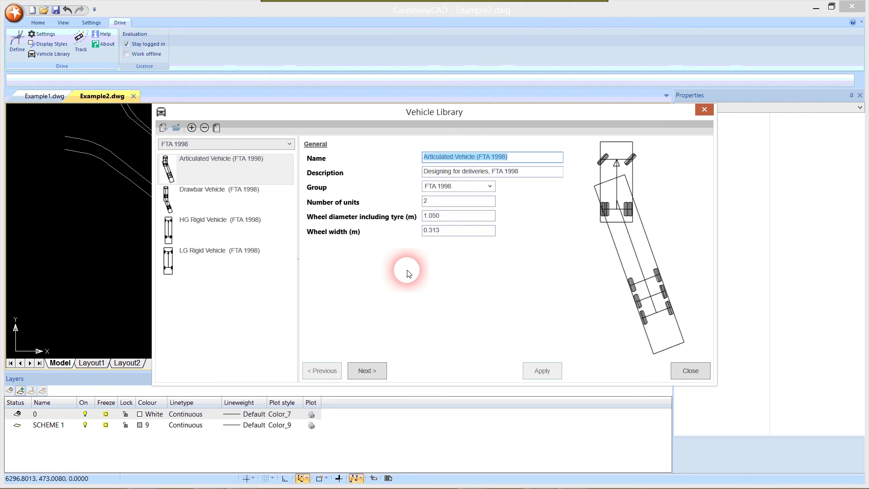
- Copy the Articulated Vehicle, rename it My Articulated Vehicle (FTA 1998), and enter group My Vehicles
left_click(254, 168)
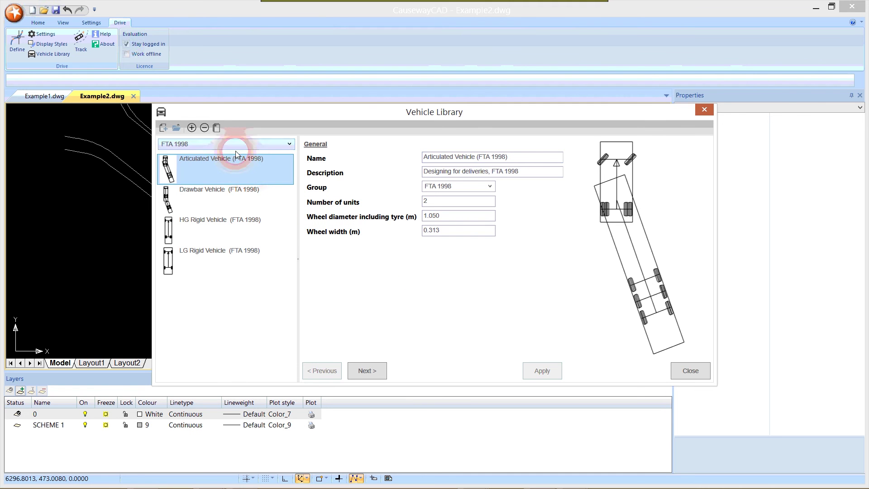
left_click(216, 128)
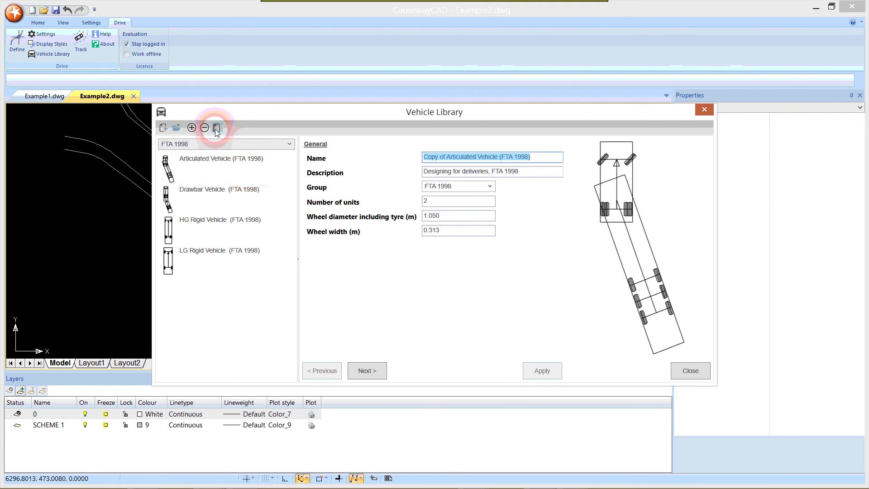
left_click(449, 159)
left_click_drag(446, 159, 412, 159)
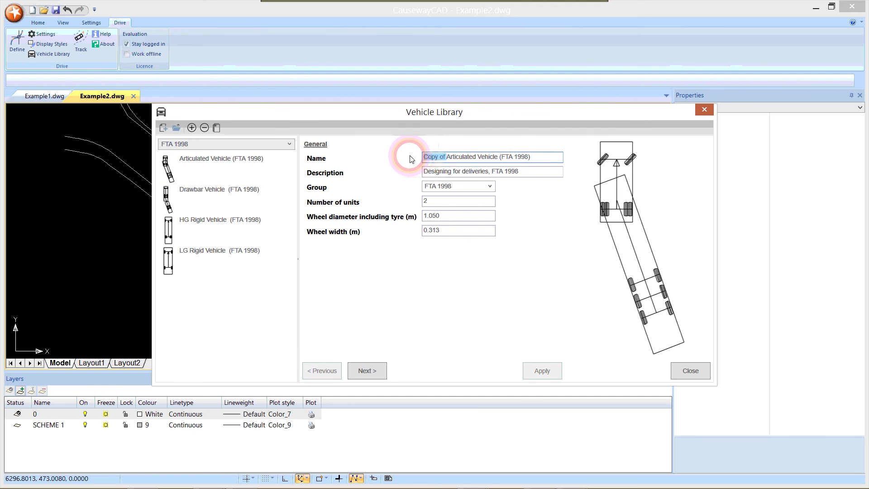
key("BackSpace")
type("My")
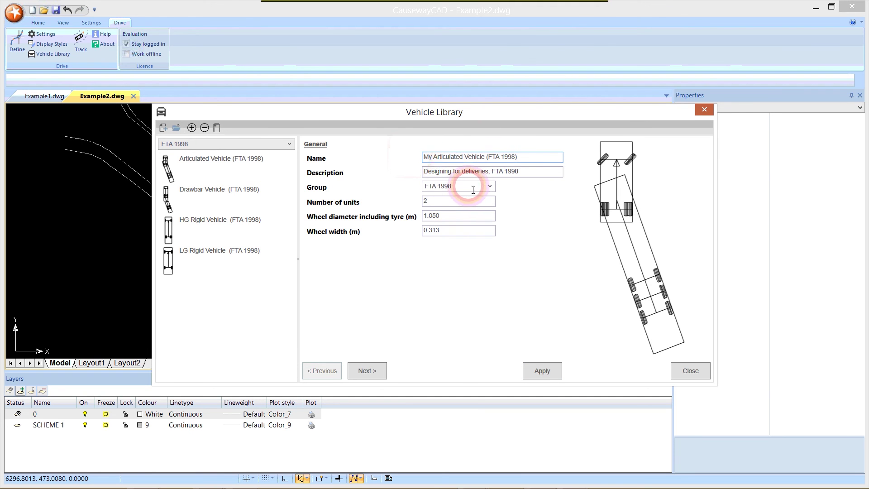
left_click(442, 186)
type("My ")
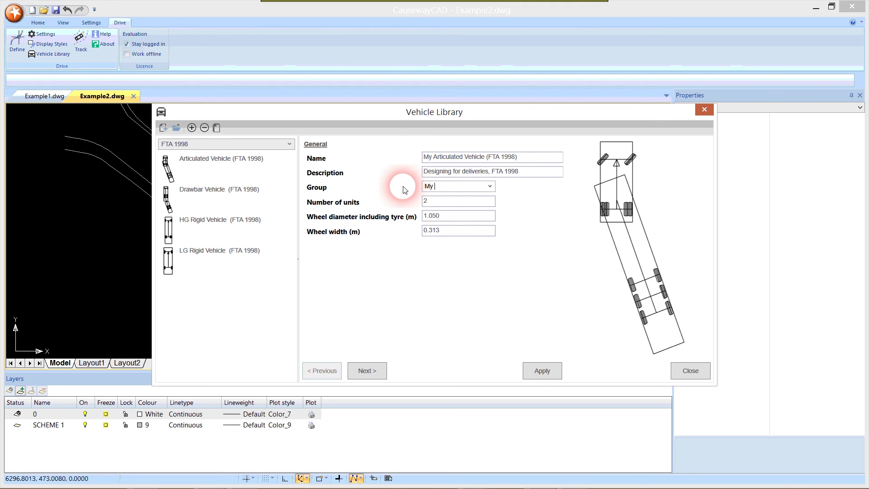
type("Vehicles")
- On the Tractor - Steering page, change kerb-to-kerb radius from 6.550 to 6.850 and apply
left_click(367, 371)
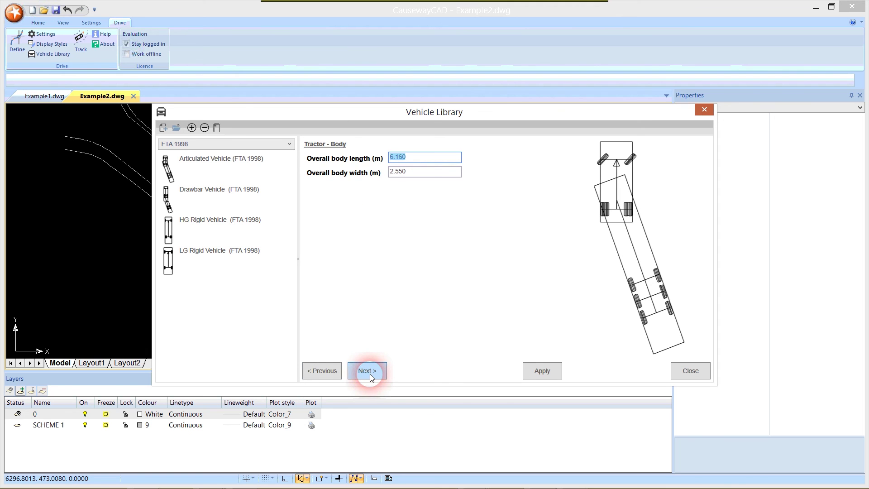
left_click(371, 374)
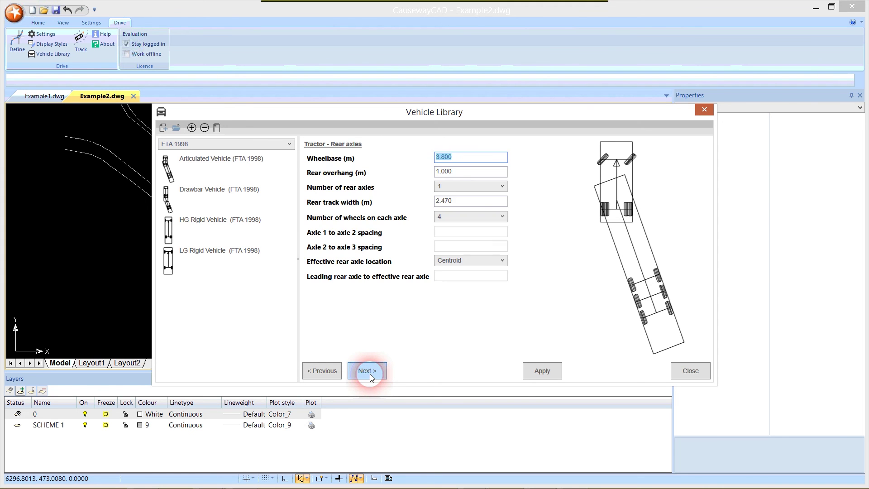
left_click(370, 374)
left_click(371, 374)
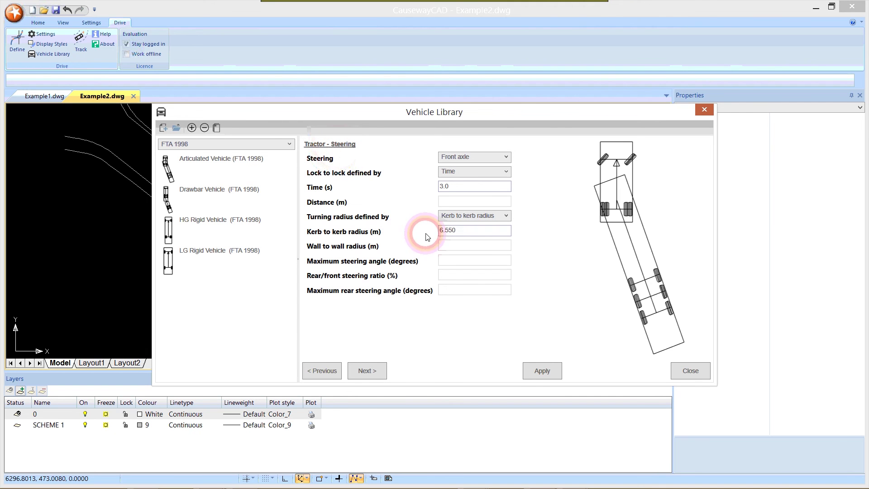
left_click(453, 232)
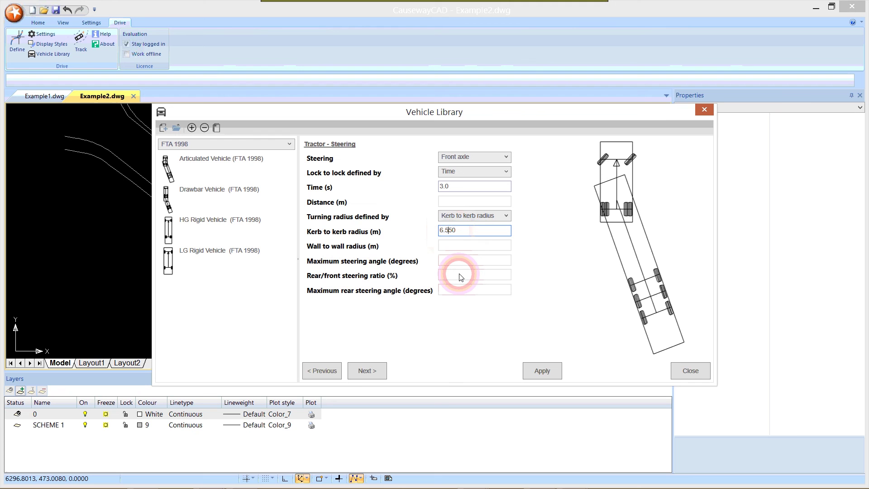
key("BackSpace")
type("8")
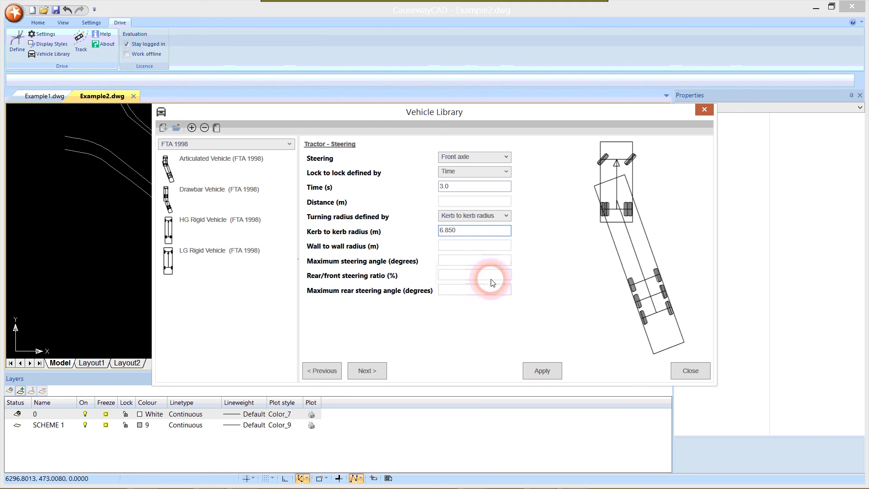
left_click(532, 374)
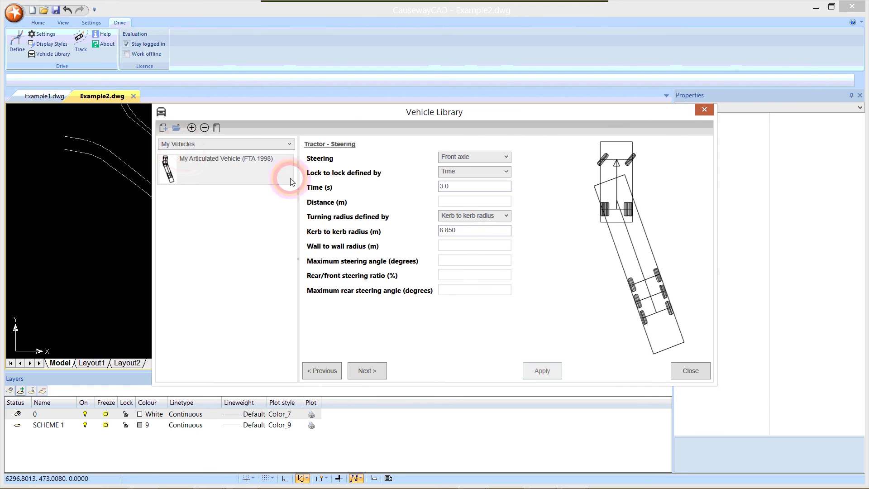
- Close the Vehicle Library and define a new swept path using the My Vehicles group
left_click(691, 370)
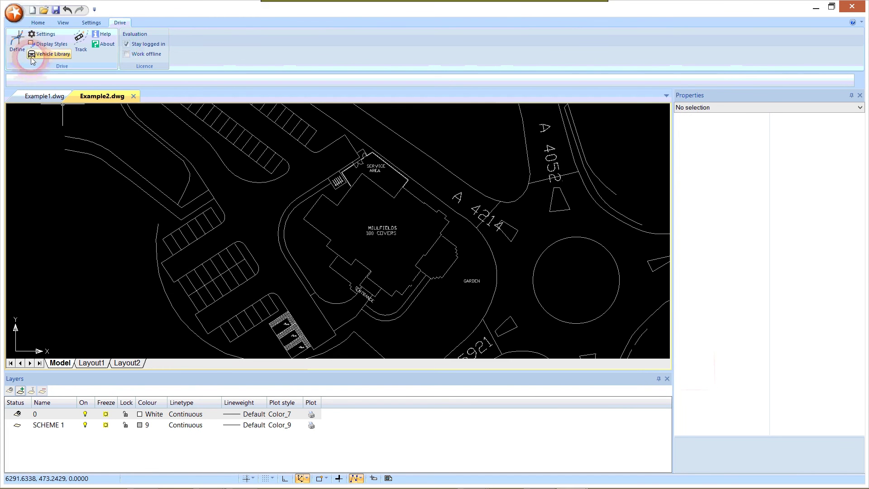
left_click(20, 44)
left_click(713, 56)
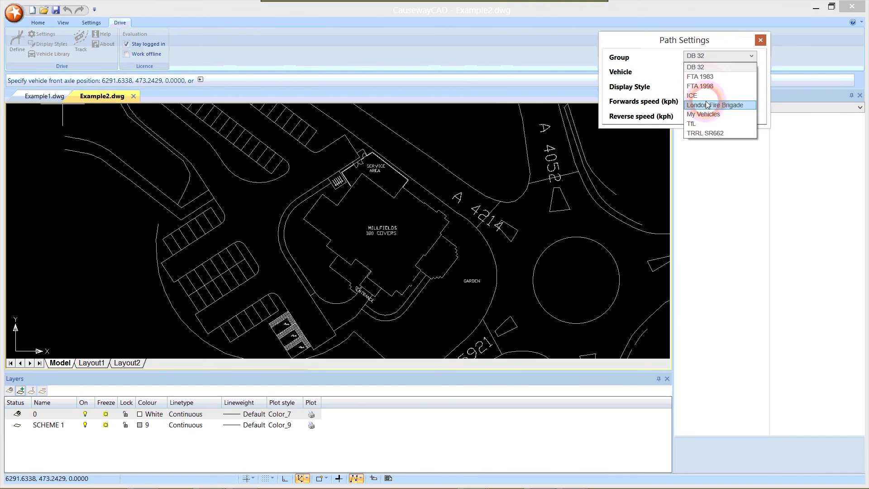
left_click(705, 114)
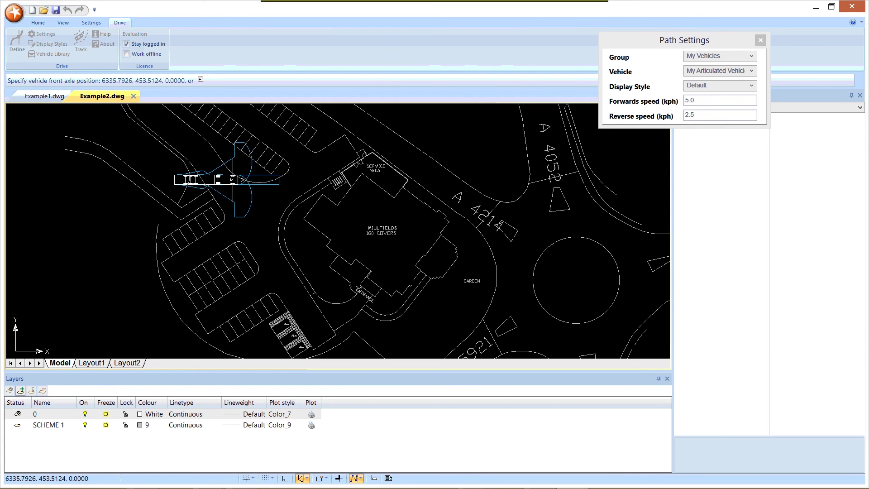
- Set the vehicle heading toward the building and place its front axle in the car park
right_click(233, 180)
left_click(262, 211)
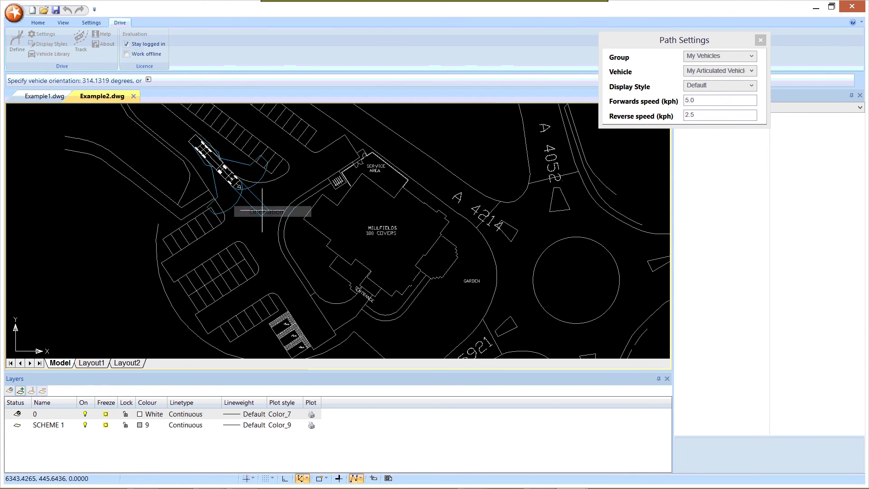
left_click(247, 194)
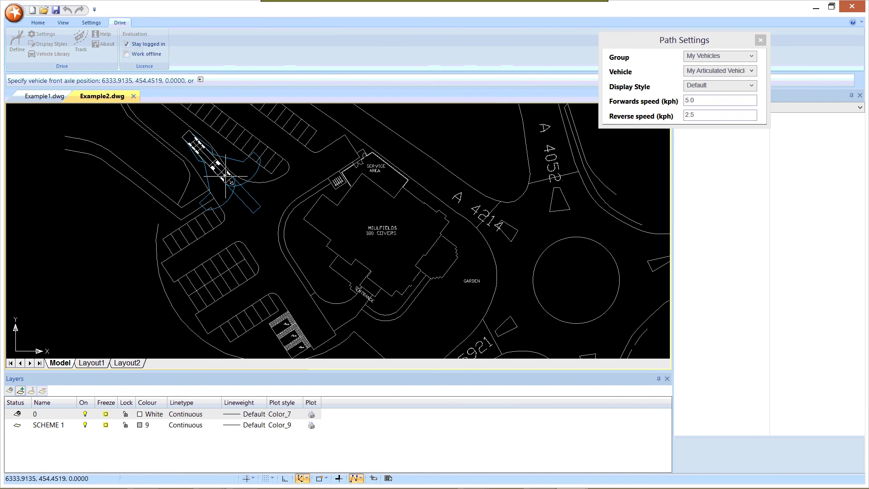
left_click(226, 175)
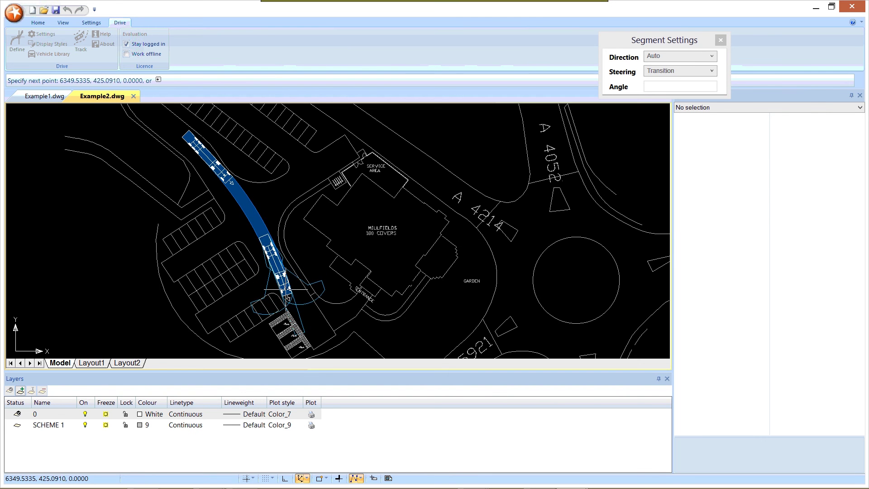
- End the forward leg near the building entrance and finish the path with Enter
left_click(288, 291)
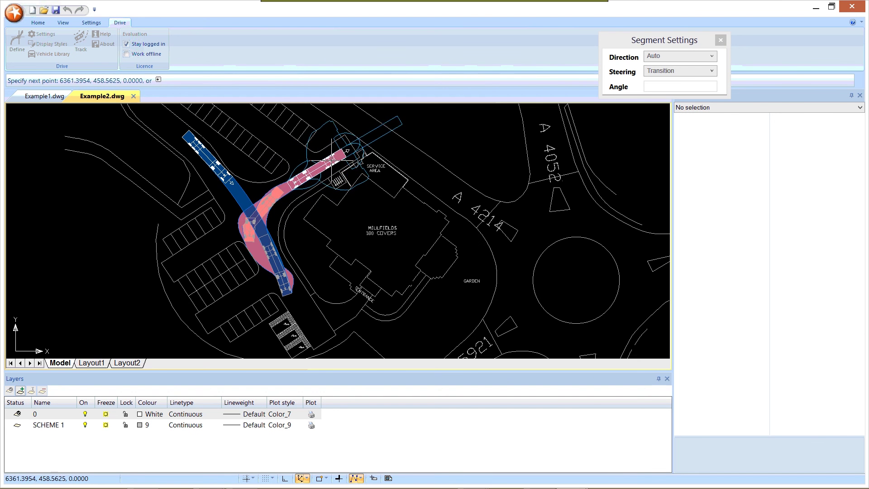
right_click(335, 163)
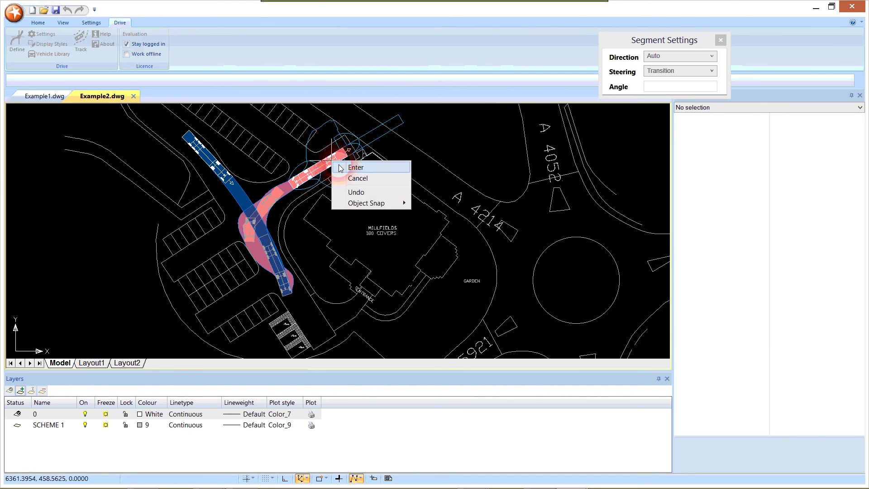
left_click(342, 168)
scroll(252, 260, "up", 1)
scroll(254, 258, "up", 1)
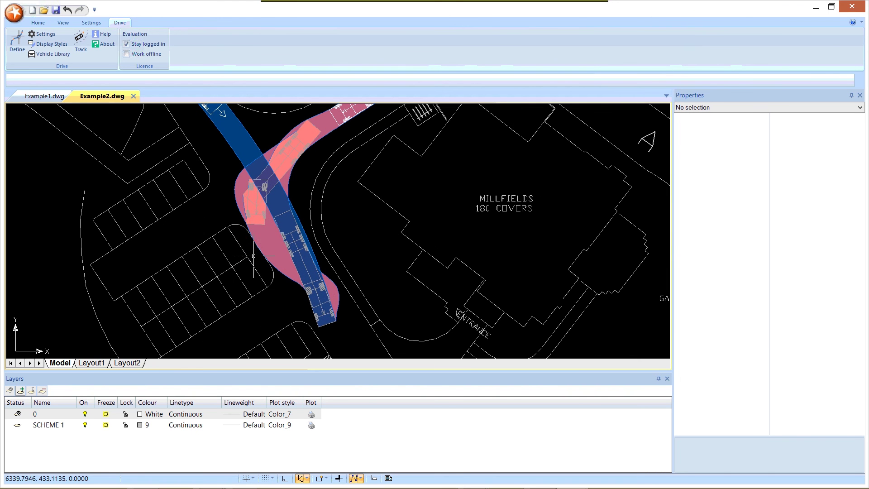
- Drag the swept path's end grip to a new position, deselect it, and pan to centre the path
left_click(318, 295)
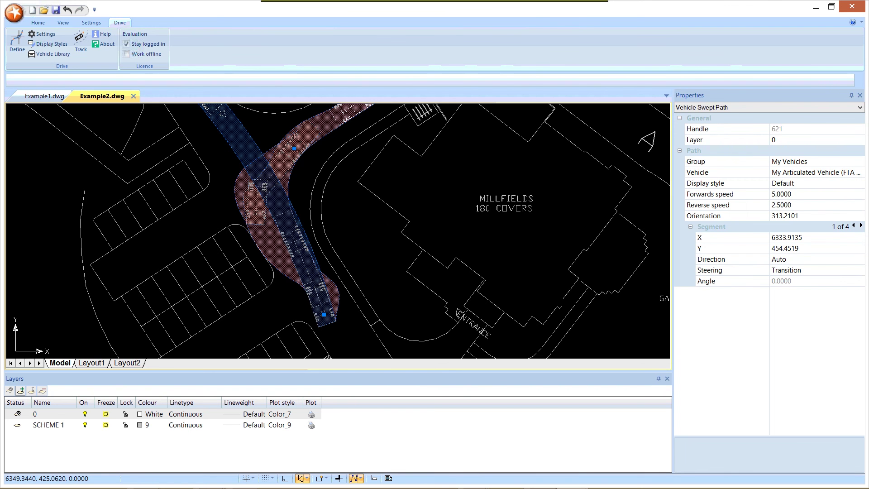
left_click(324, 314)
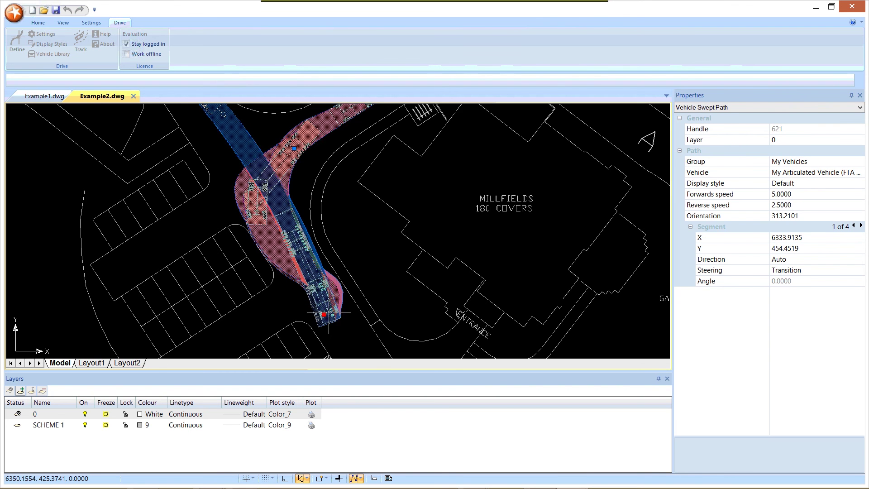
left_click(329, 313)
scroll(267, 182, "down", 2)
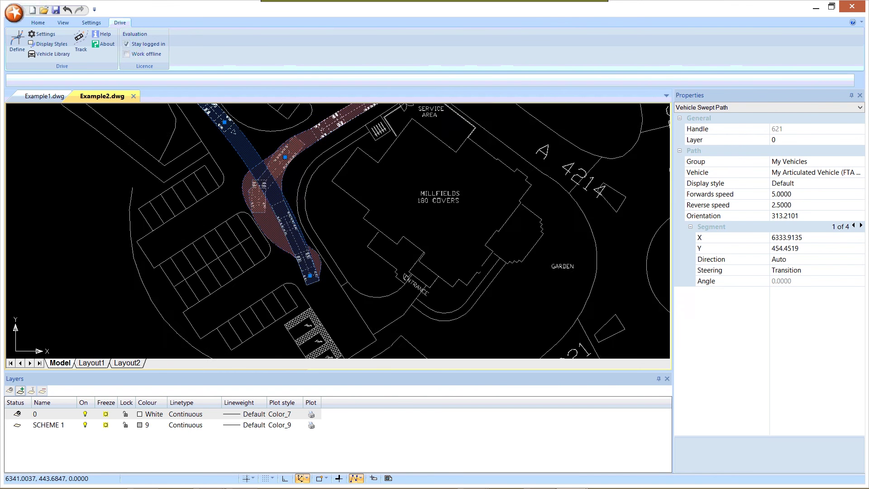
scroll(262, 181, "down", 2)
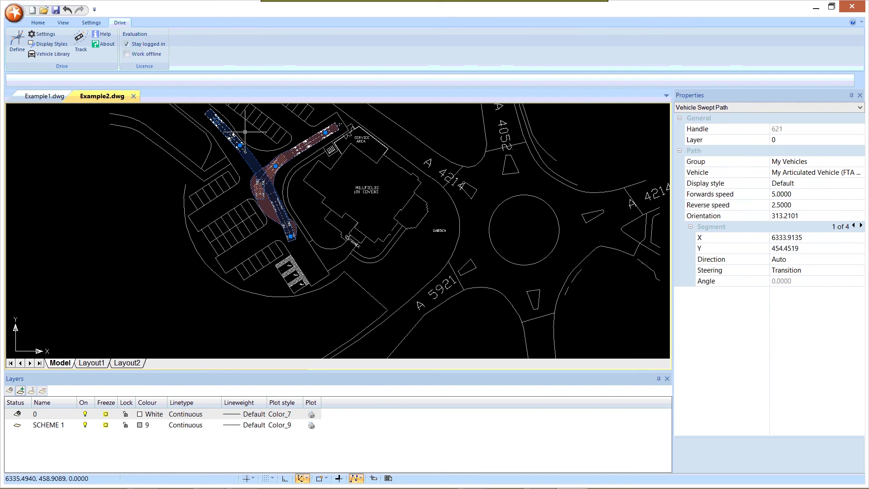
key("Escape")
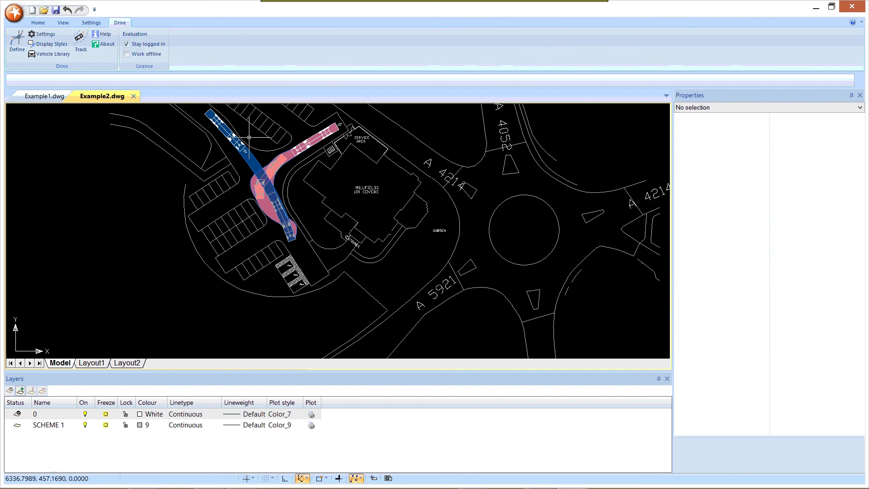
middle_click_drag(245, 149, 259, 216)
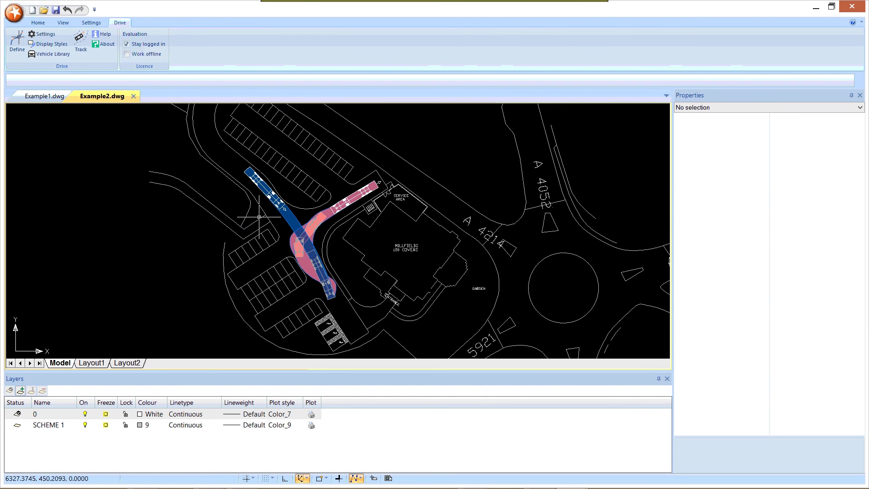